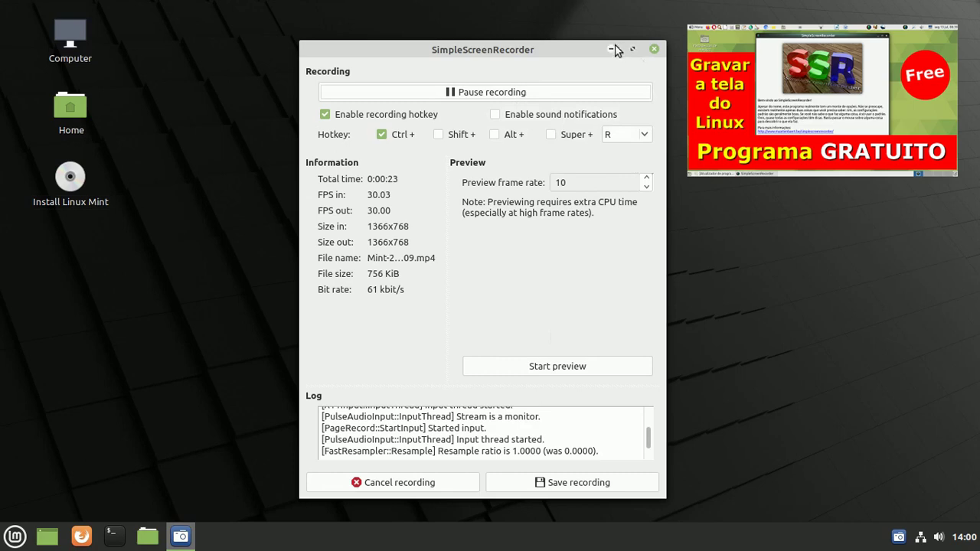
Step: Minimize the SimpleScreenRecorder window and open a terminal
{"action": "left_click", "coordinate": [610, 49]}
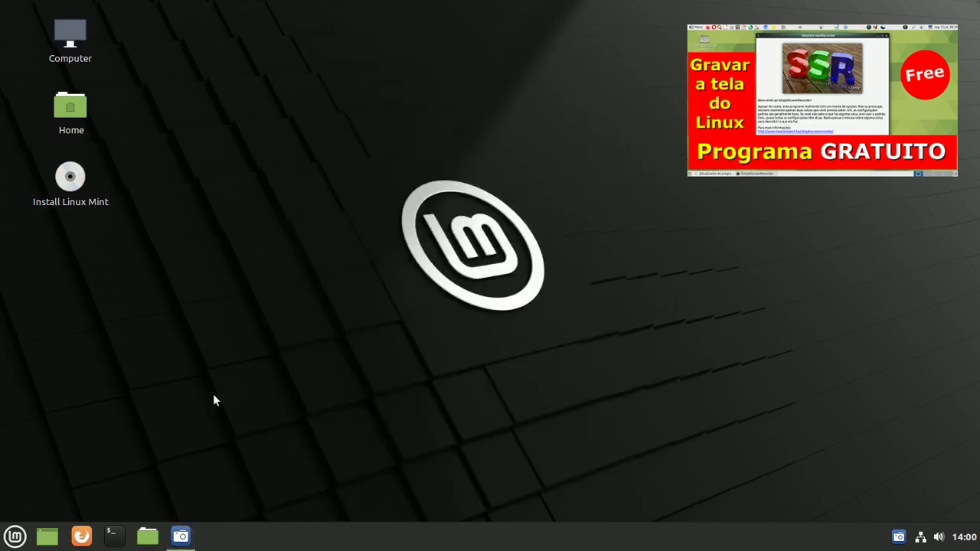
{"action": "left_click", "coordinate": [114, 536]}
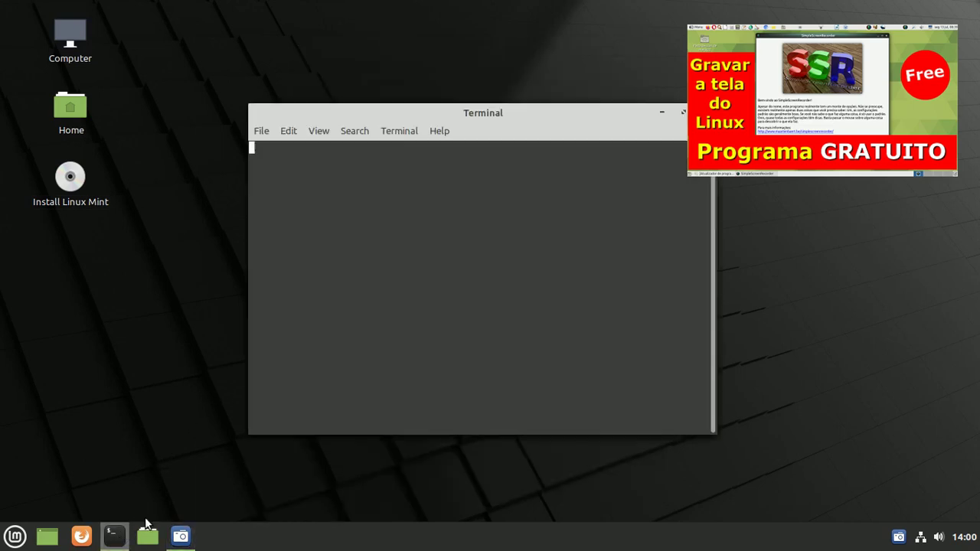
Step: Write the command "sudo apt-get update" at the prompt without running it
{"action": "type", "text": "sudo"}
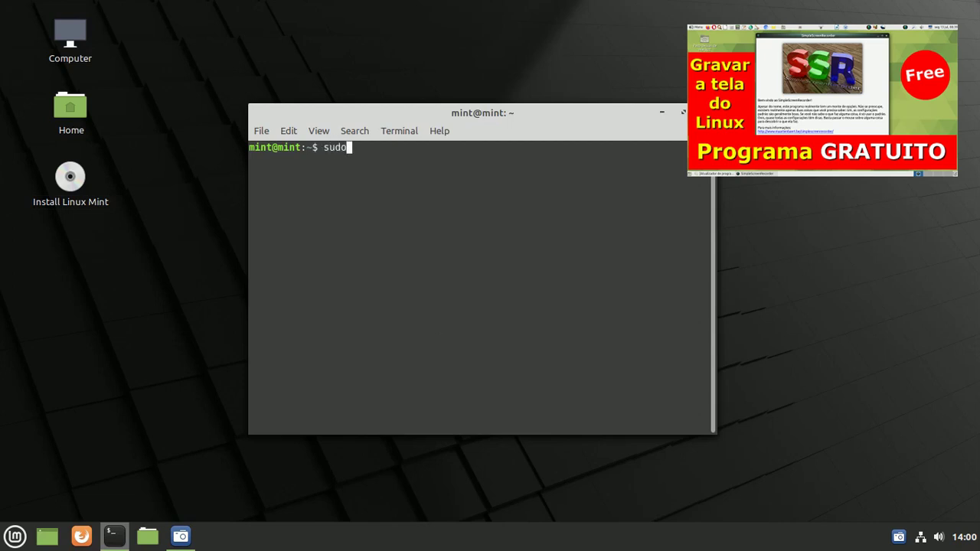
{"action": "type", "text": " apt-get udate"}
{"action": "key", "text": "Left"}
{"action": "key", "text": "Left"}
{"action": "key", "text": "Left"}
{"action": "key", "text": "Left"}
{"action": "type", "text": "p"}
{"action": "key", "text": "Delete"}
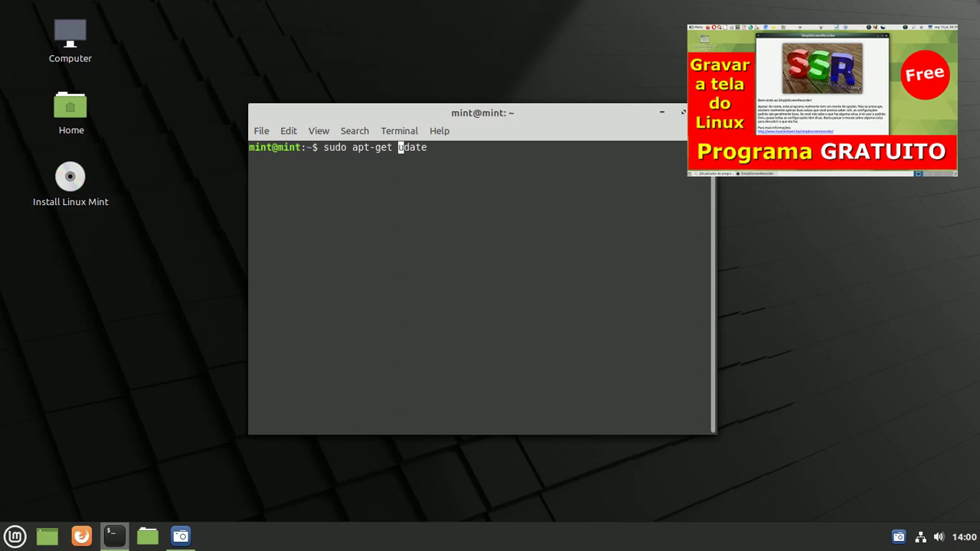
{"action": "key", "text": "Right"}
{"action": "type", "text": "p"}
Step: Change the unexecuted command to "sudo apt-get install simplescreenrecorder" and highlight it
{"action": "key", "text": "Left"}
{"action": "key", "text": "Left"}
{"action": "key", "text": "Left"}
{"action": "key", "text": "Left"}
{"action": "key", "text": "Left"}
{"action": "key", "text": "Left"}
{"action": "key", "text": "Left"}
{"action": "key", "text": "Left"}
{"action": "key", "text": "Left"}
{"action": "key", "text": "Left"}
{"action": "key", "text": "Left"}
{"action": "key", "text": "Left"}
{"action": "key", "text": "Left"}
{"action": "key", "text": "Left"}
{"action": "key", "text": "Left"}
{"action": "key", "text": "Right"}
{"action": "key", "text": "Right"}
{"action": "key", "text": "Right"}
{"action": "key", "text": "Right"}
{"action": "key", "text": "Right"}
{"action": "key", "text": "Right"}
{"action": "key", "text": "Right"}
{"action": "key", "text": "Right"}
{"action": "key", "text": "Right"}
{"action": "key", "text": "Right"}
{"action": "key", "text": "Right"}
{"action": "key", "text": "Right"}
{"action": "key", "text": "Right"}
{"action": "key", "text": "Delete"}
{"action": "key", "text": "Delete"}
{"action": "key", "text": "Delete"}
{"action": "key", "text": "Delete"}
{"action": "key", "text": "Delete"}
{"action": "key", "text": "Delete"}
{"action": "type", "text": "install simplesc"}
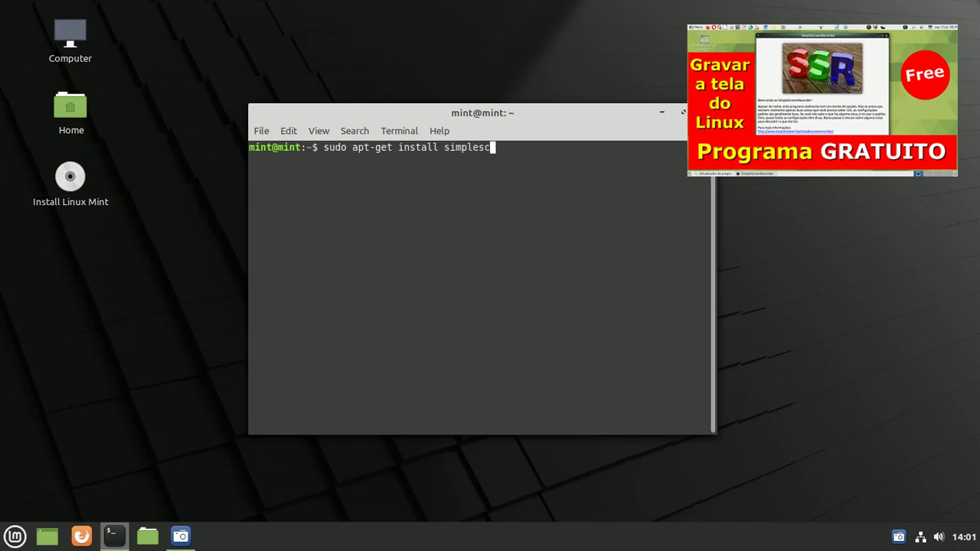
{"action": "type", "text": "reenrecorder"}
{"action": "left_click_drag", "start_coordinate": [582, 148], "coordinate": [323, 148]}
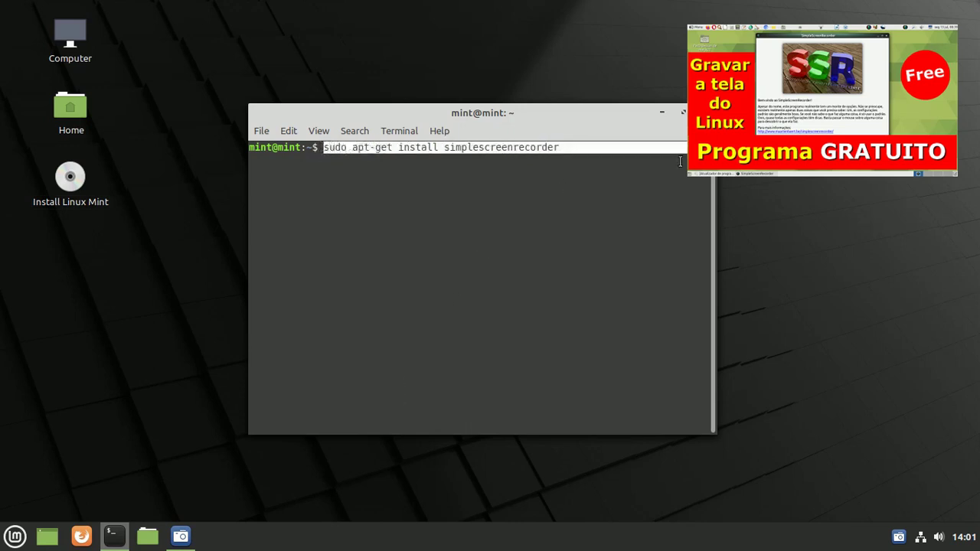
Step: Clear the simplescreenrecorder install command from the prompt
{"action": "key", "text": "BackSpace"}
{"action": "key", "text": "BackSpace"}
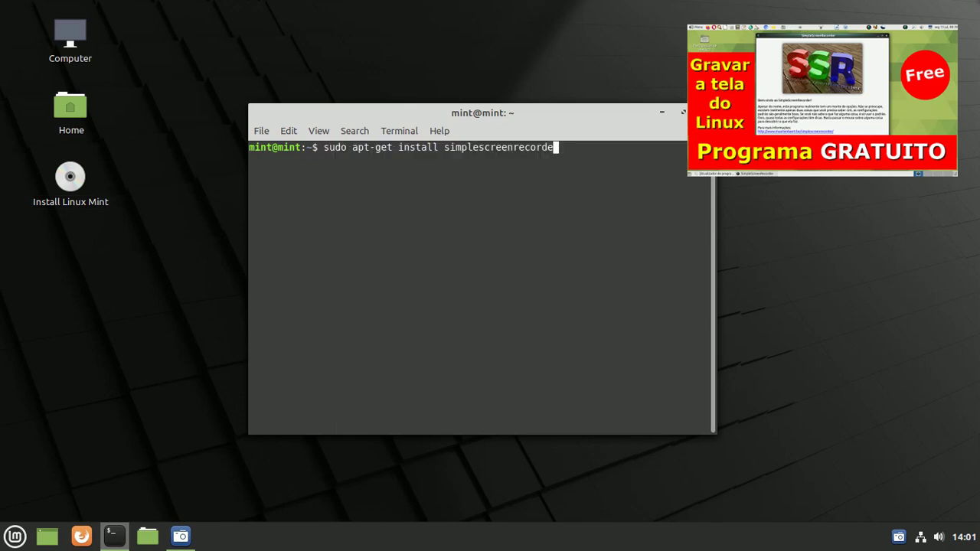
{"action": "key", "text": "BackSpace"}
{"action": "key", "text": "BackSpace"}
{"action": "key", "text": "BackSpace"}
{"action": "key", "text": "BackSpace"}
{"action": "key", "text": "BackSpace"}
{"action": "key", "text": "BackSpace"}
{"action": "key", "text": "BackSpace"}
{"action": "key", "text": "BackSpace"}
{"action": "key", "text": "BackSpace"}
{"action": "key", "text": "BackSpace"}
{"action": "key", "text": "BackSpace"}
{"action": "key", "text": "BackSpace"}
{"action": "key", "text": "BackSpace"}
{"action": "key", "text": "BackSpace"}
{"action": "key", "text": "BackSpace"}
{"action": "key", "text": "BackSpace"}
{"action": "key", "text": "BackSpace"}
{"action": "key", "text": "BackSpace"}
{"action": "key", "text": "BackSpace"}
{"action": "key", "text": "BackSpace"}
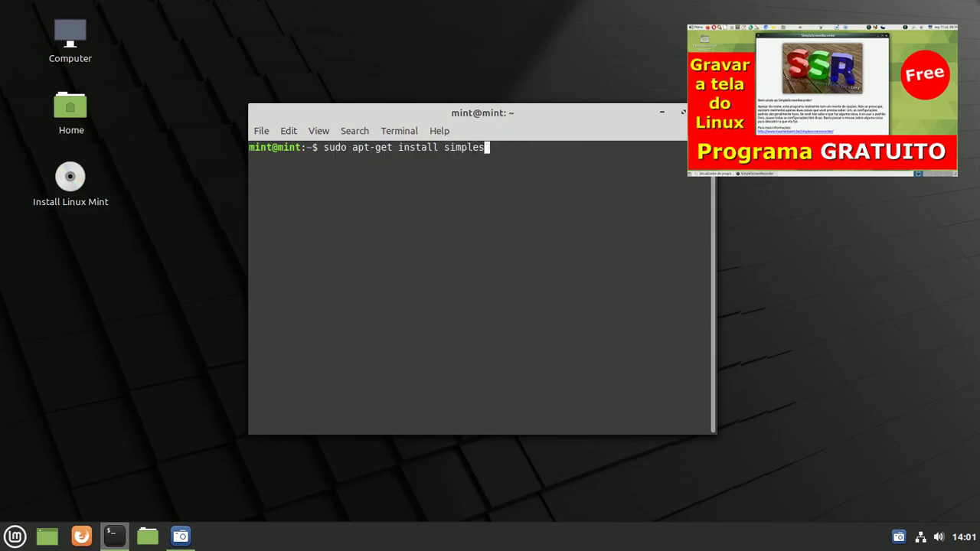
Step: Run "free -h" to check memory and swap usage, and close the terminal
{"action": "type", "text": "f"}
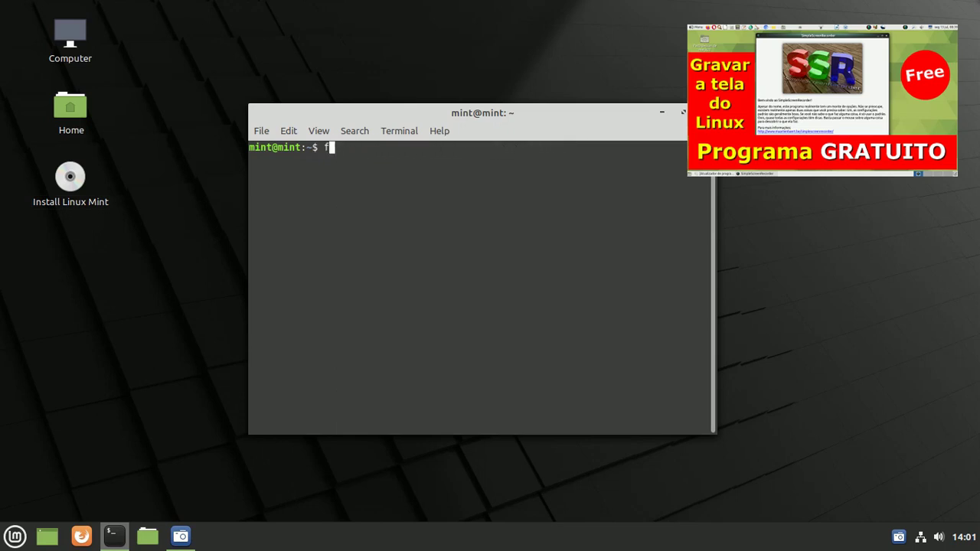
{"action": "type", "text": "ree-h"}
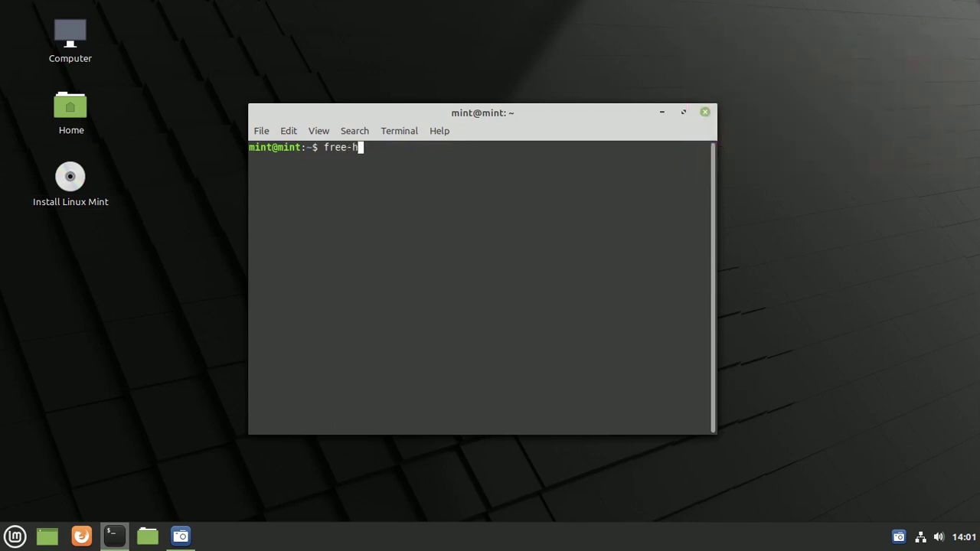
{"action": "key", "text": "End"}
{"action": "key", "text": "Return"}
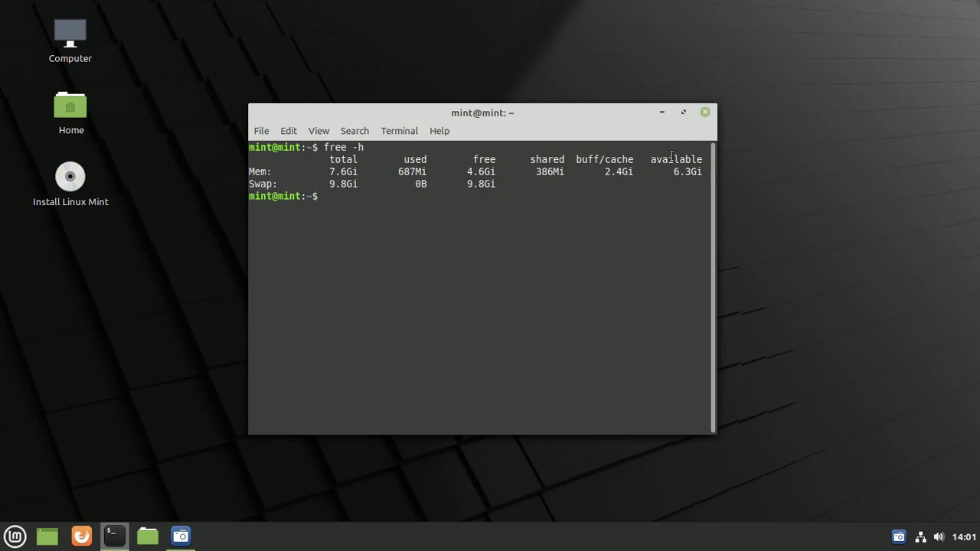
{"action": "left_click", "coordinate": [705, 112]}
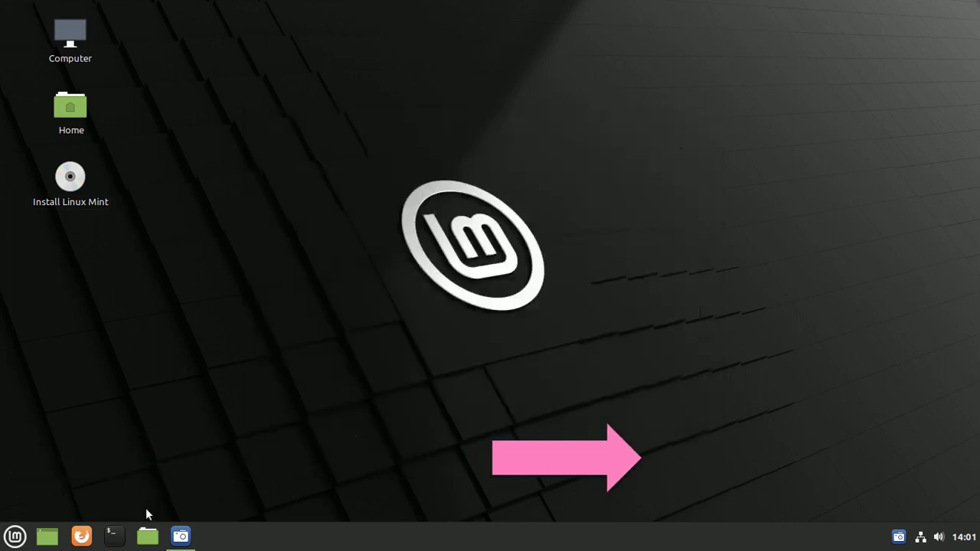
{"action": "left_click", "coordinate": [149, 536]}
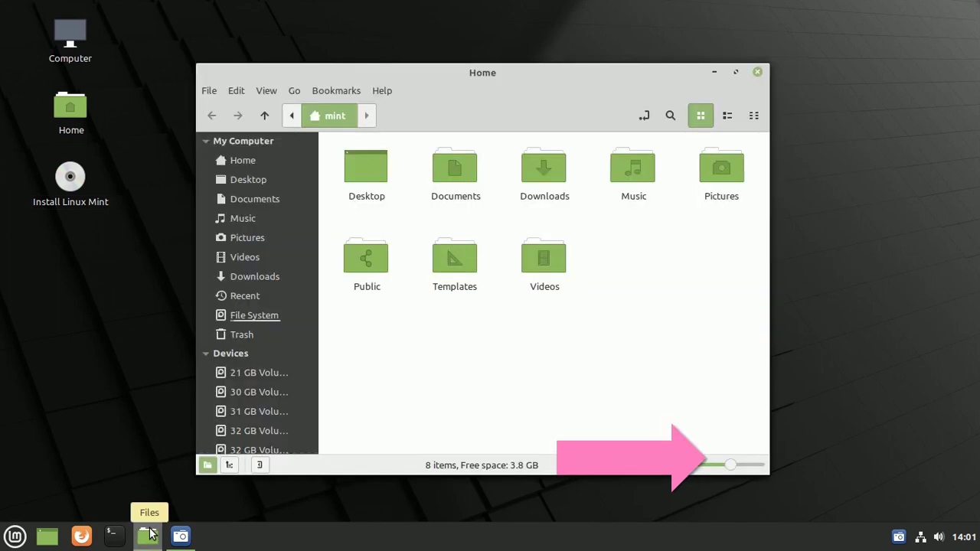
{"action": "left_click", "coordinate": [263, 238]}
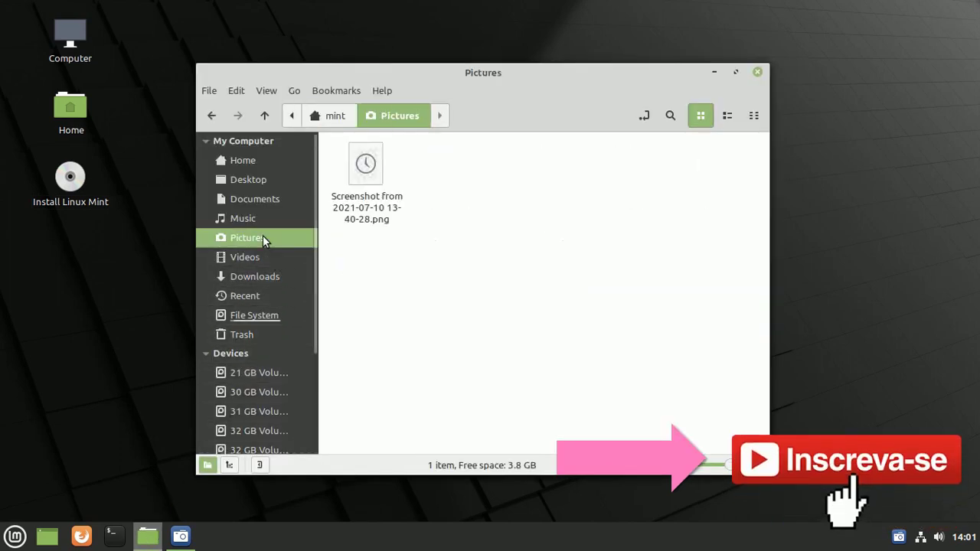
{"action": "left_click", "coordinate": [387, 182]}
{"action": "double_click", "coordinate": [387, 183]}
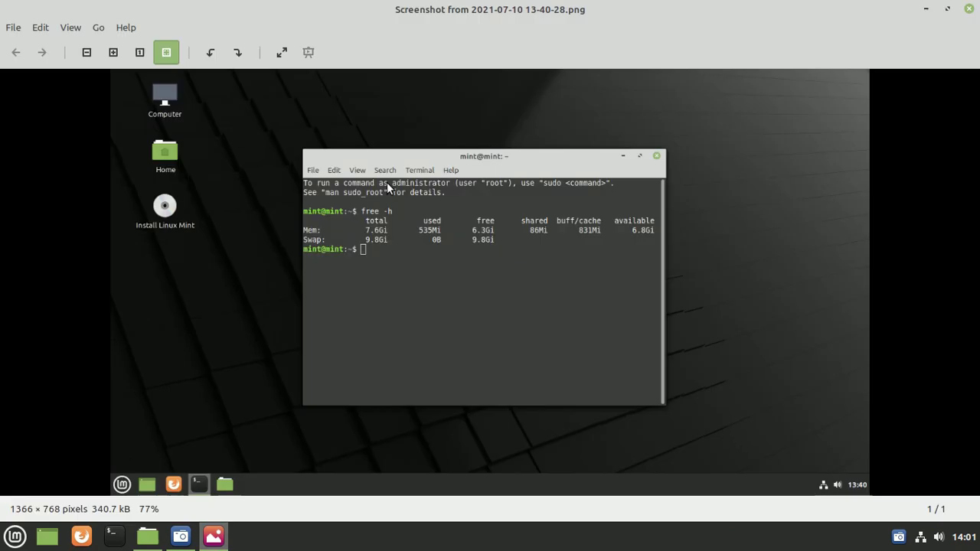
{"action": "scroll", "coordinate": [519, 307], "scroll_direction": "up", "scroll_amount": 3}
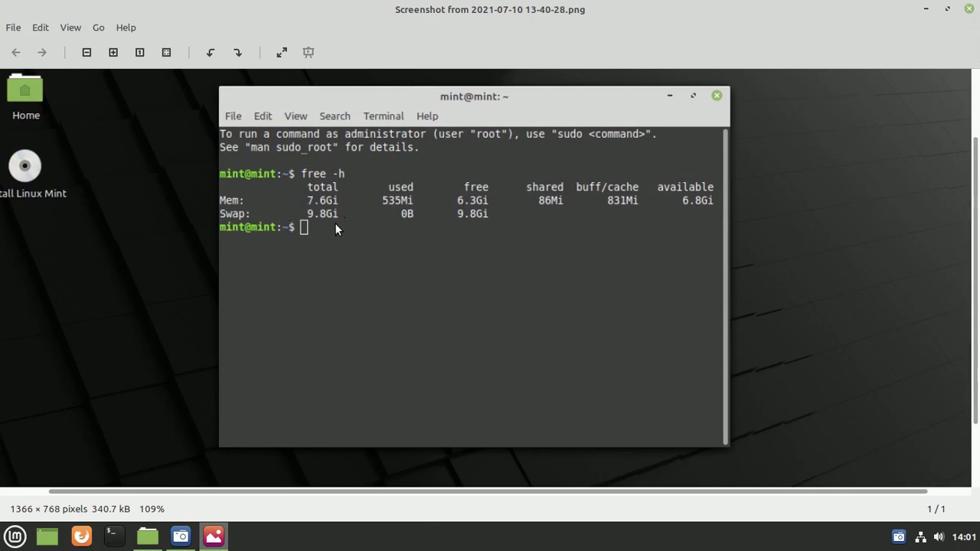
{"action": "left_click", "coordinate": [969, 9]}
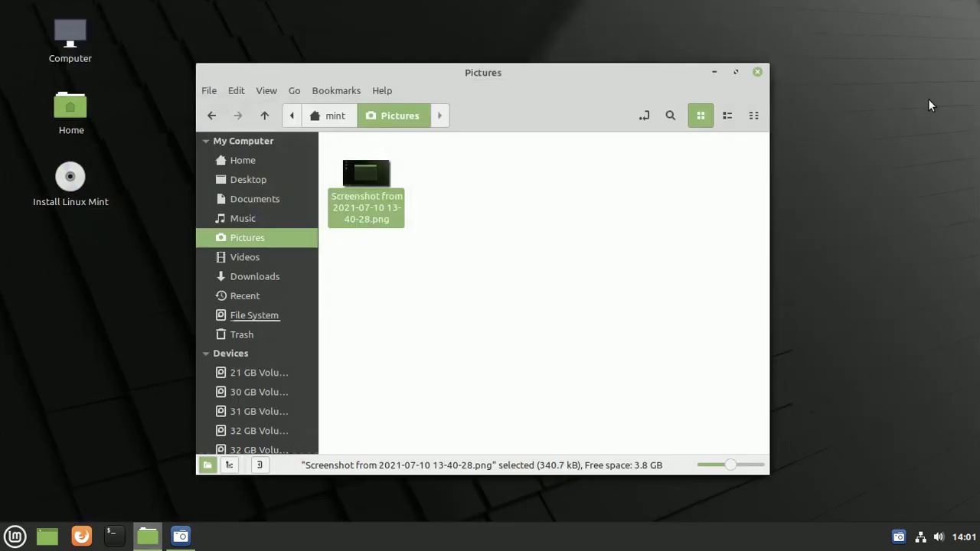
{"action": "left_click", "coordinate": [761, 72]}
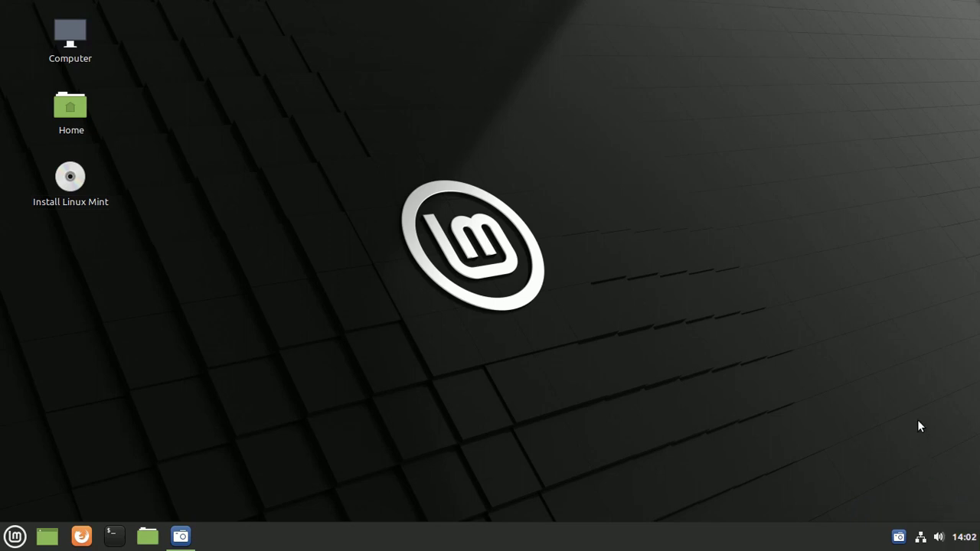
Step: Look at the panel's calendar, sound volume and network applets one after another, and close them
{"action": "left_click", "coordinate": [965, 538]}
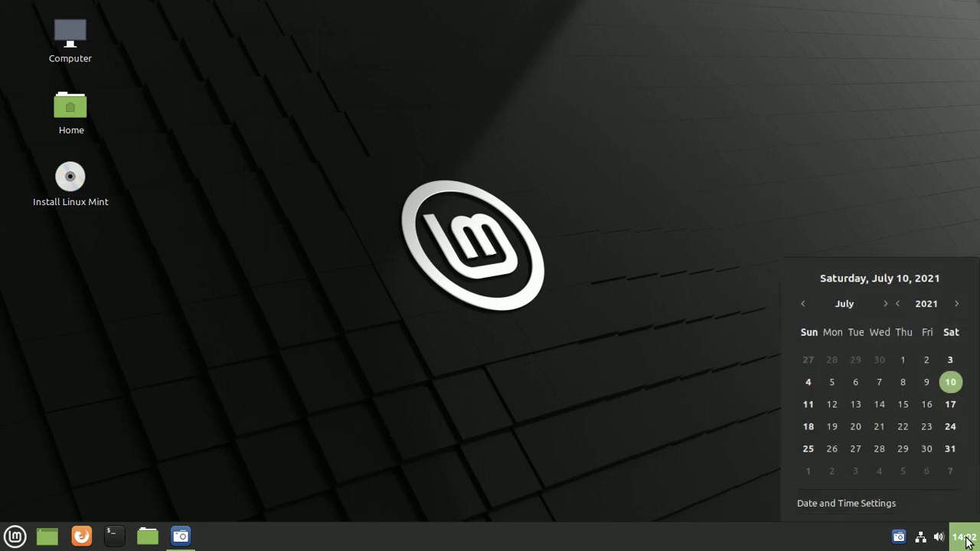
{"action": "left_click", "coordinate": [967, 541]}
{"action": "left_click", "coordinate": [941, 537]}
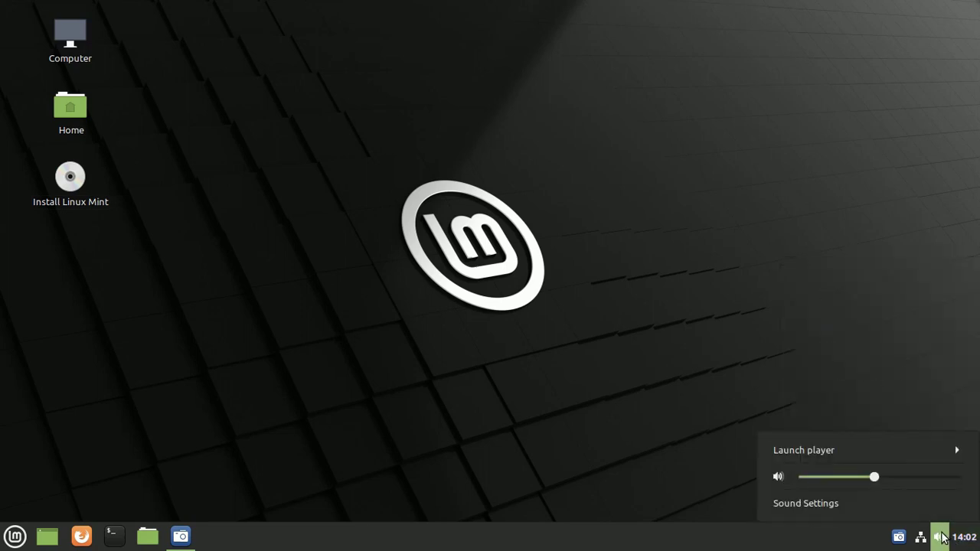
{"action": "left_click", "coordinate": [942, 538]}
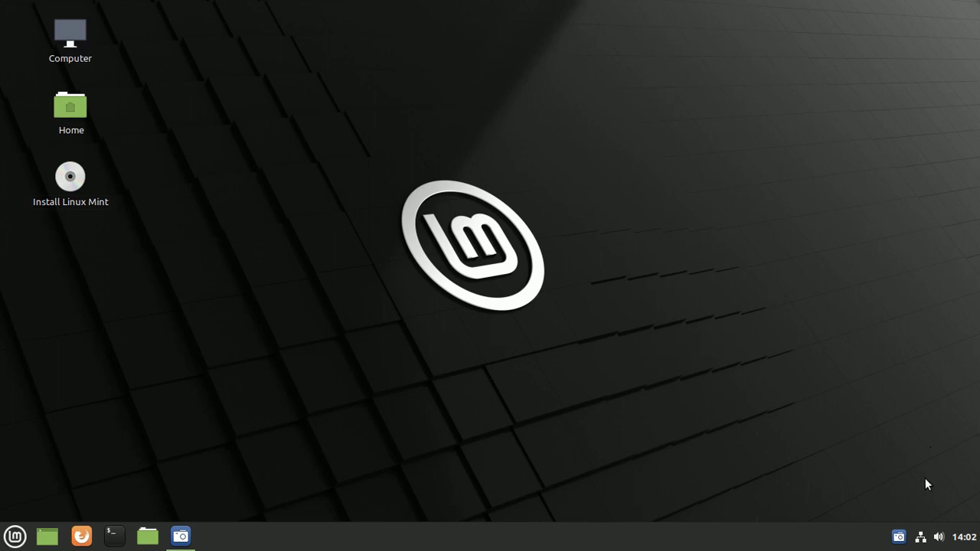
{"action": "left_click", "coordinate": [923, 539]}
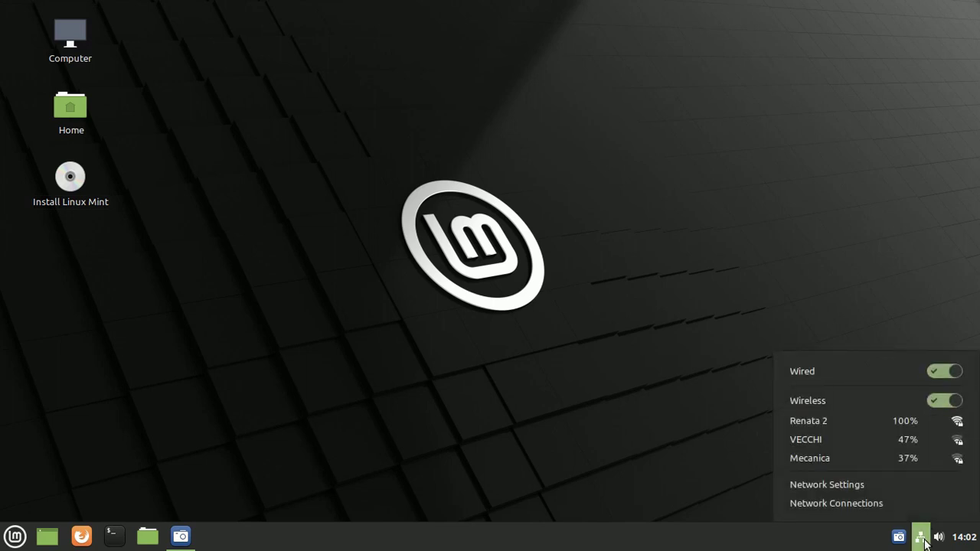
{"action": "left_click", "coordinate": [644, 430]}
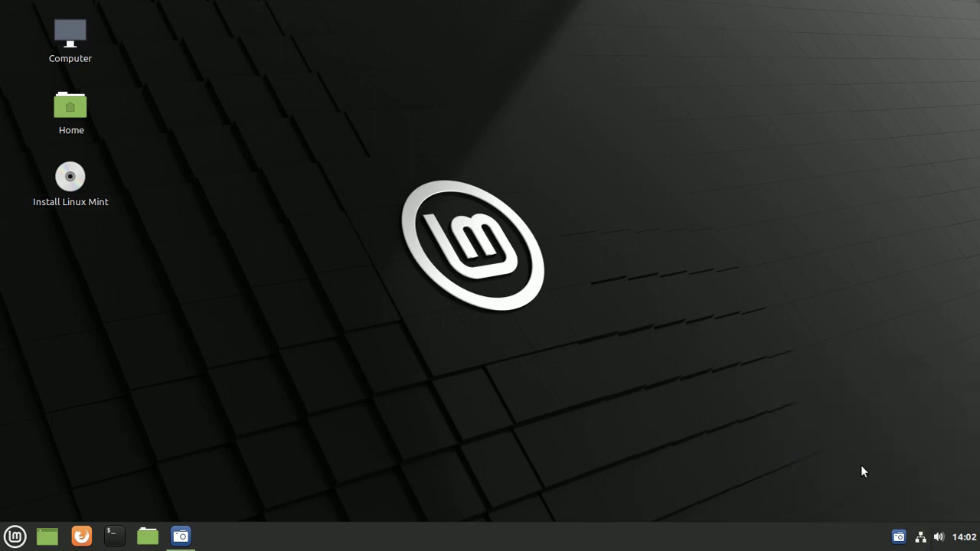
Step: Hide the SimpleScreenRecorder window to the system tray
{"action": "left_click", "coordinate": [901, 536]}
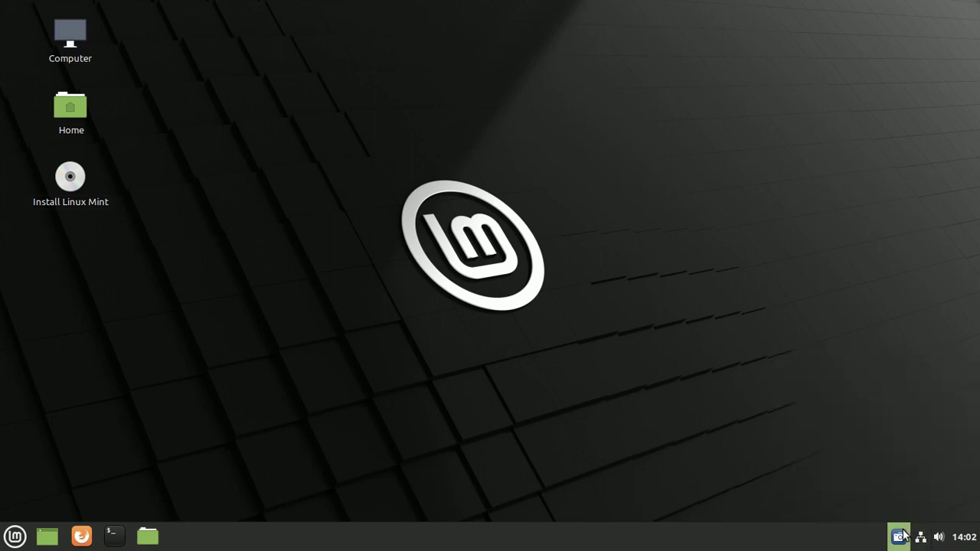
{"action": "right_click", "coordinate": [902, 536]}
{"action": "left_click", "coordinate": [714, 400]}
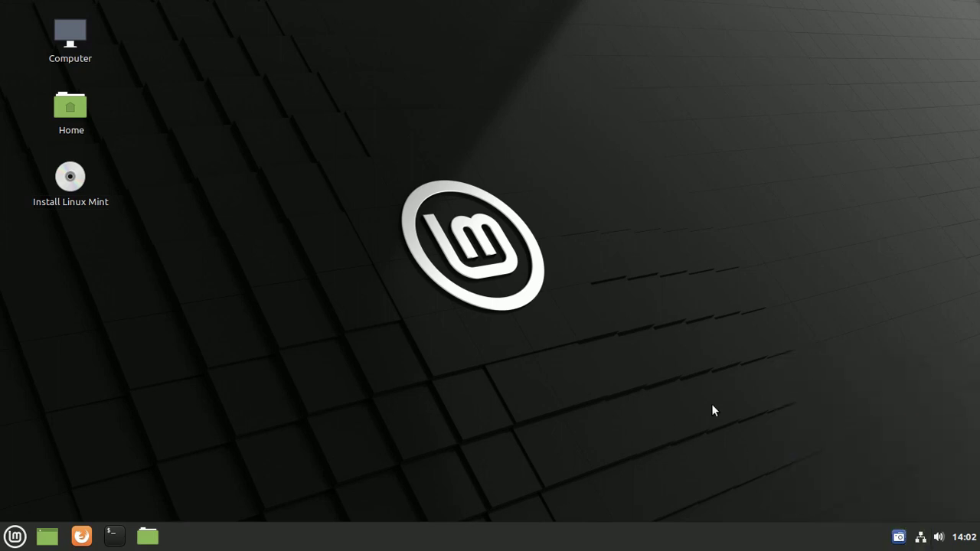
Step: Open the panel settings to view the visibility, height and appearance options, and close them
{"action": "right_click", "coordinate": [433, 545]}
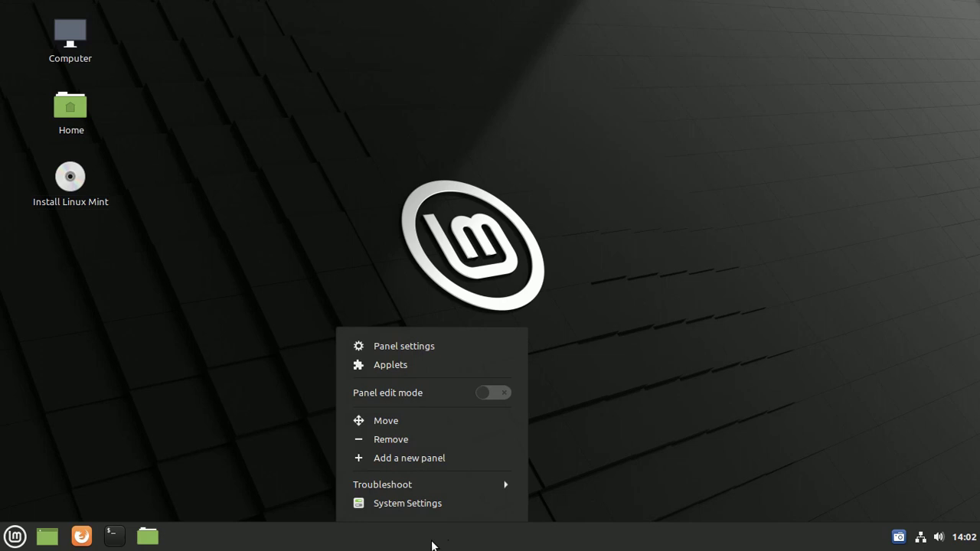
{"action": "left_click", "coordinate": [441, 346]}
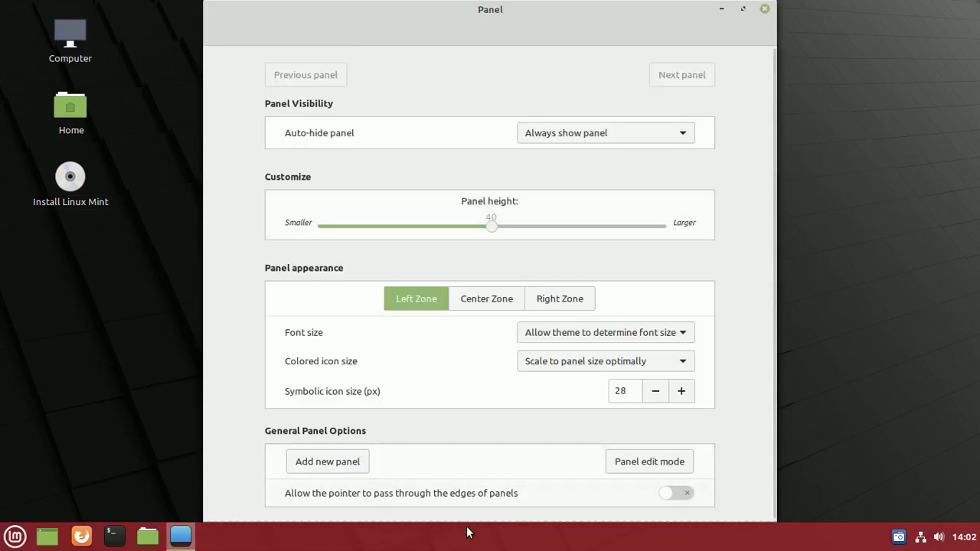
{"action": "left_click", "coordinate": [765, 9]}
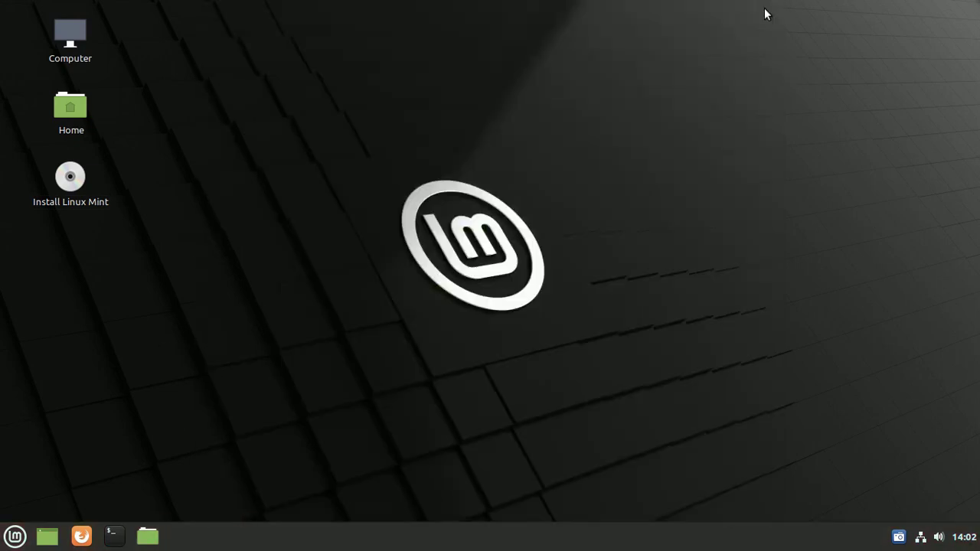
Step: Open System Settings, look over its categories and open the Themes settings
{"action": "right_click", "coordinate": [443, 547]}
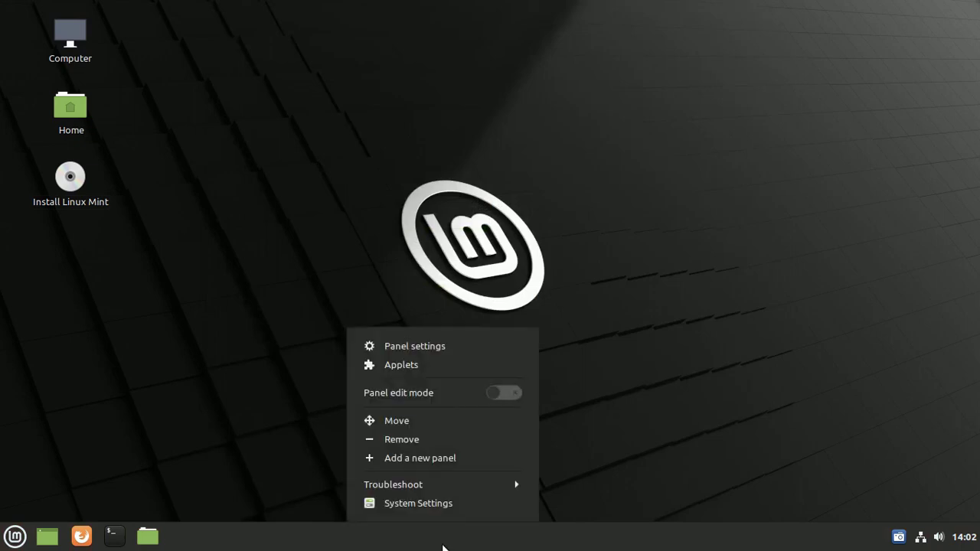
{"action": "left_click", "coordinate": [450, 502]}
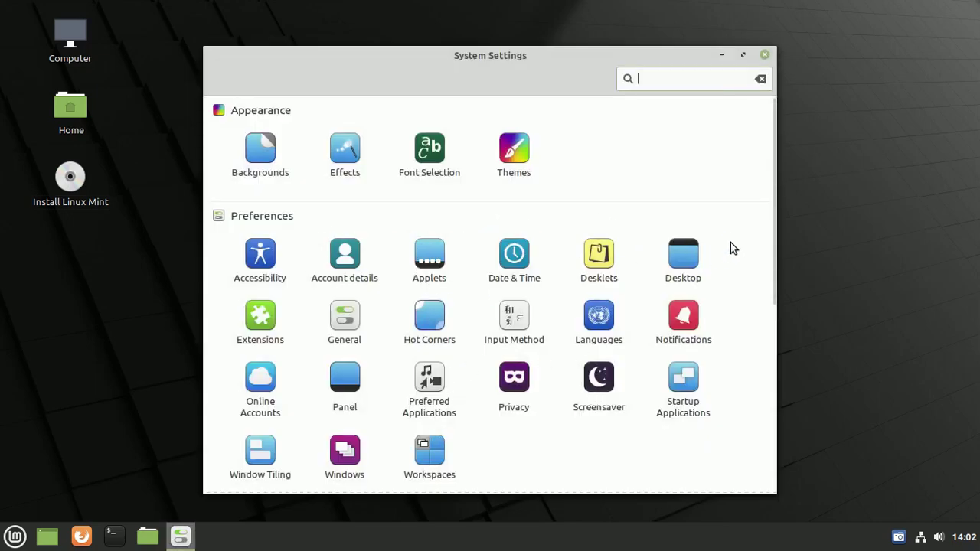
{"action": "scroll", "coordinate": [743, 244], "scroll_direction": "down", "scroll_amount": 1}
{"action": "scroll", "coordinate": [743, 246], "scroll_direction": "up", "scroll_amount": 1}
{"action": "left_click", "coordinate": [519, 145]}
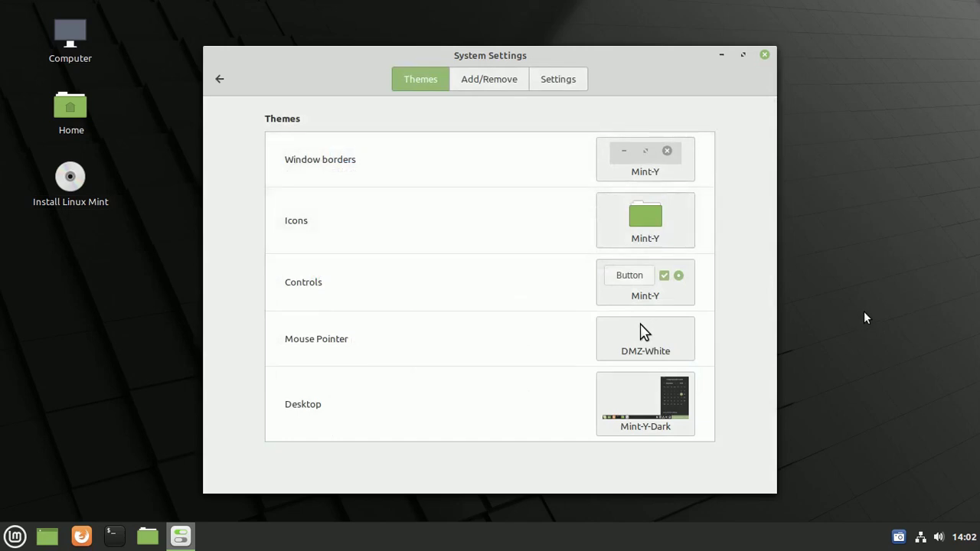
Step: Browse the downloadable Cinnamon themes sorted by popularity, down to the Mint-XP theme
{"action": "left_click", "coordinate": [497, 80]}
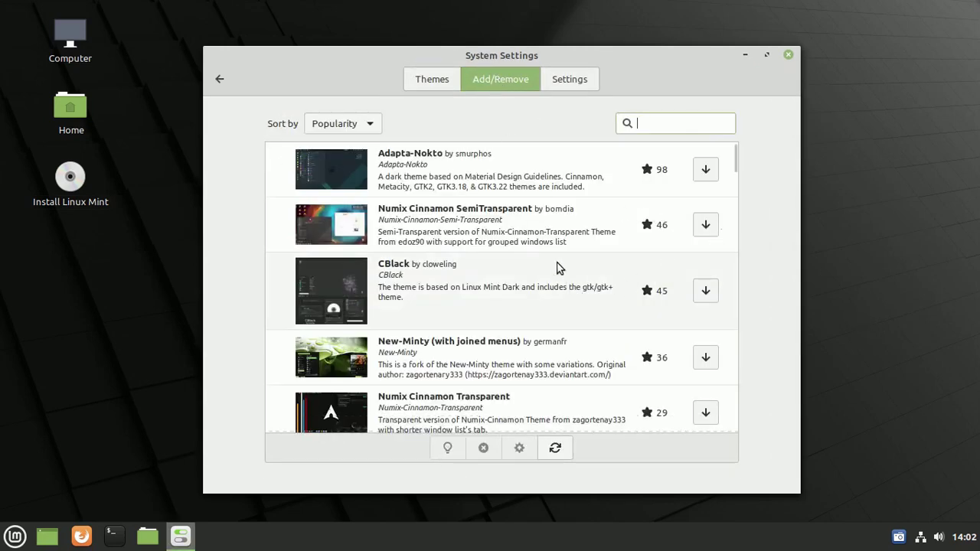
{"action": "scroll", "coordinate": [539, 214], "scroll_direction": "down", "scroll_amount": 5}
{"action": "scroll", "coordinate": [539, 215], "scroll_direction": "down", "scroll_amount": 12}
{"action": "scroll", "coordinate": [539, 216], "scroll_direction": "down", "scroll_amount": 12}
{"action": "scroll", "coordinate": [540, 217], "scroll_direction": "down", "scroll_amount": 9}
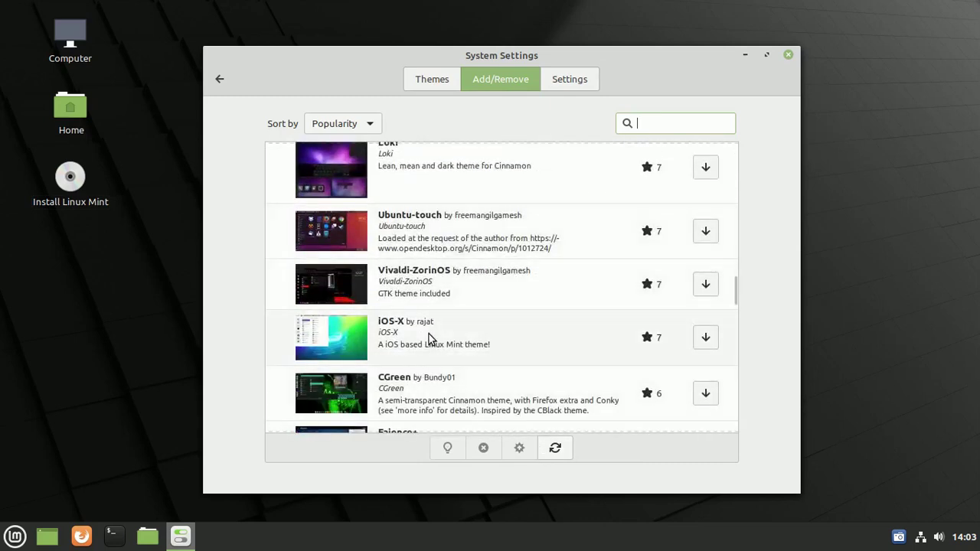
{"action": "scroll", "coordinate": [639, 361], "scroll_direction": "down", "scroll_amount": 5}
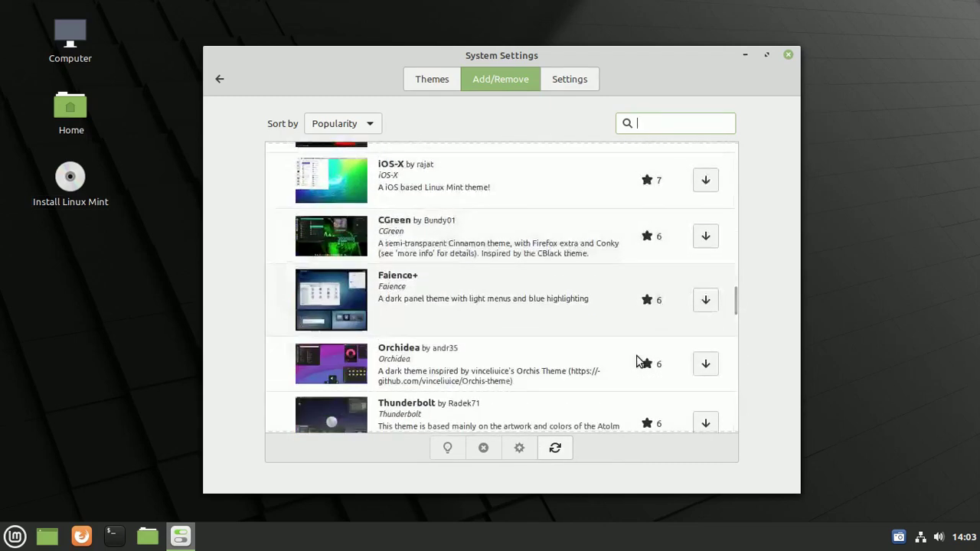
{"action": "scroll", "coordinate": [639, 360], "scroll_direction": "down", "scroll_amount": 5}
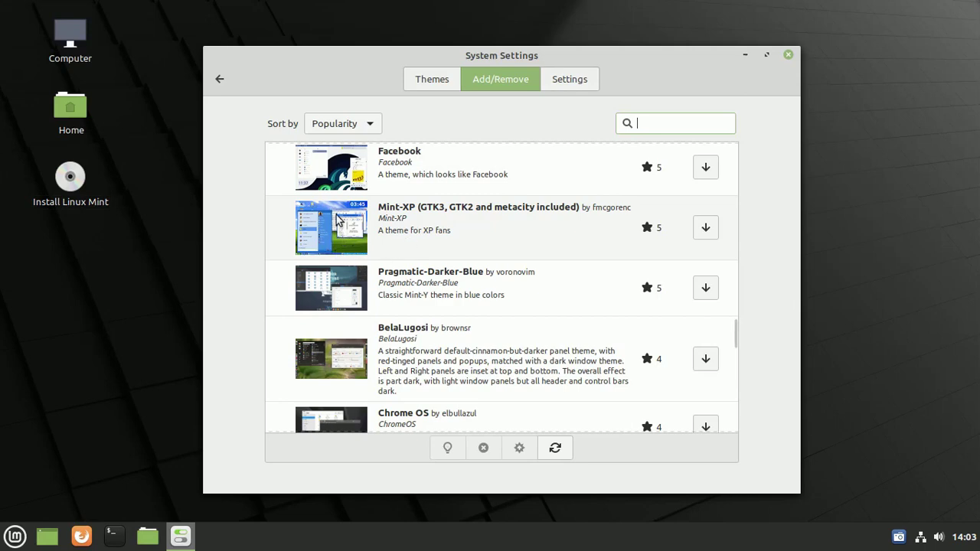
Step: Browse the remaining downloadable Cinnamon themes, look at the miscellaneous and scrollbar theme options, and close System Settings
{"action": "scroll", "coordinate": [511, 297], "scroll_direction": "down", "scroll_amount": 15}
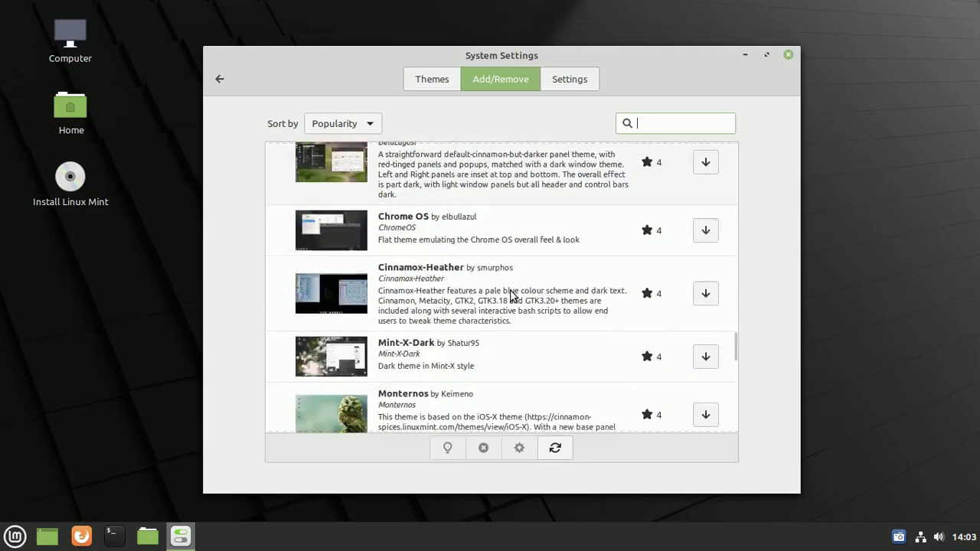
{"action": "scroll", "coordinate": [512, 296], "scroll_direction": "down", "scroll_amount": 5}
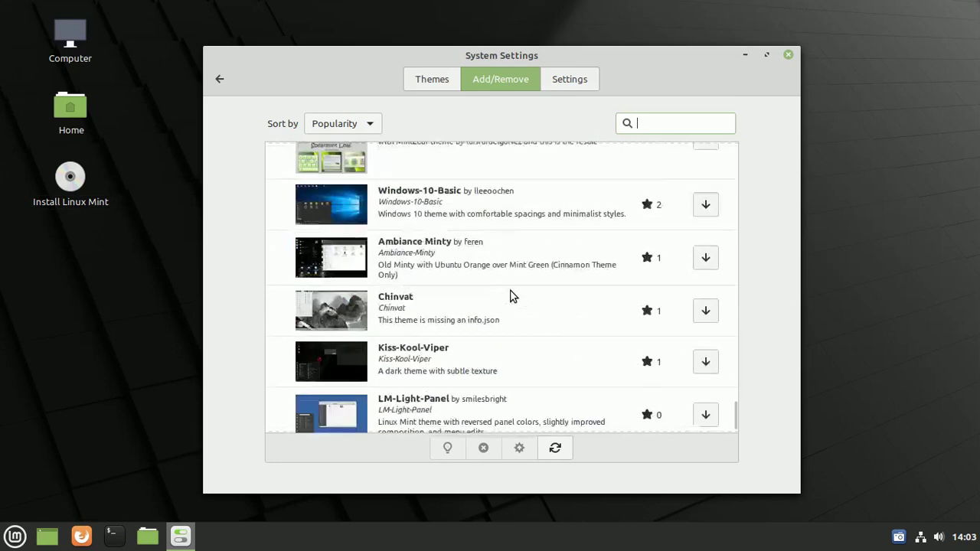
{"action": "left_click", "coordinate": [567, 75]}
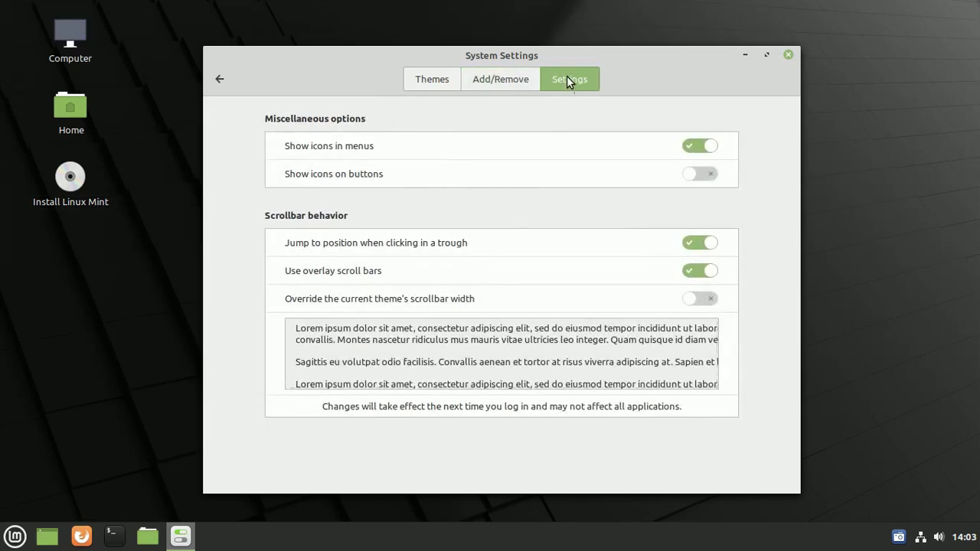
{"action": "left_click", "coordinate": [426, 80]}
{"action": "left_click", "coordinate": [788, 57]}
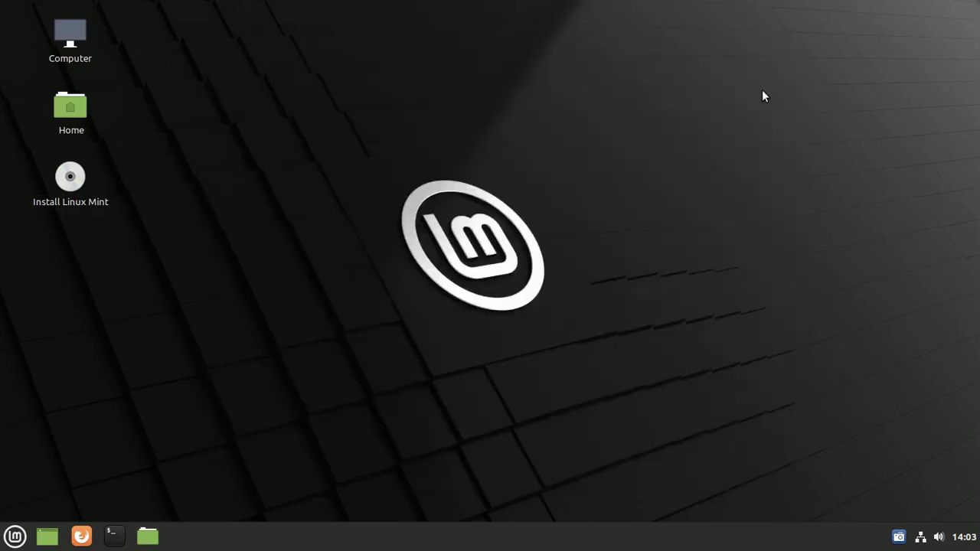
Step: Open the desktop background settings and look through the Ulyana wallpaper collection
{"action": "right_click", "coordinate": [424, 39]}
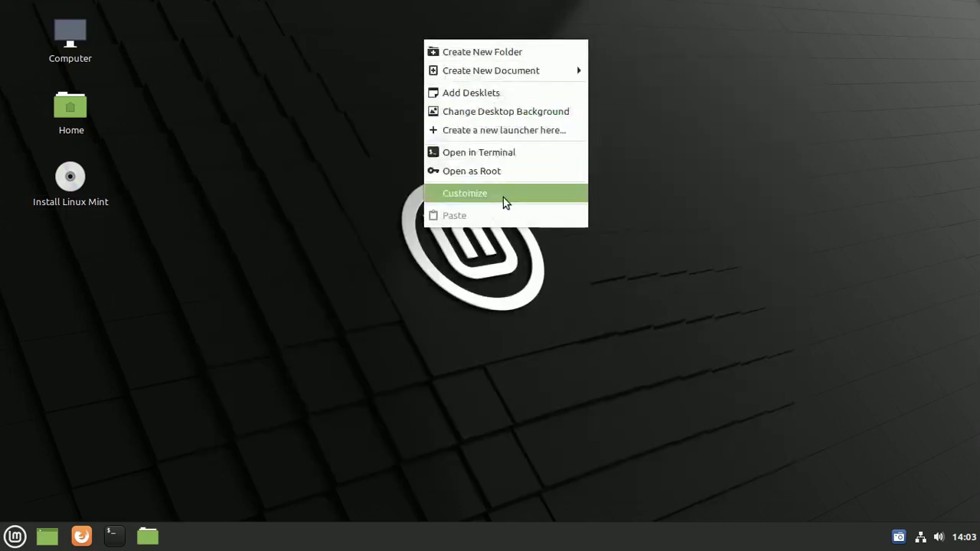
{"action": "left_click", "coordinate": [517, 113]}
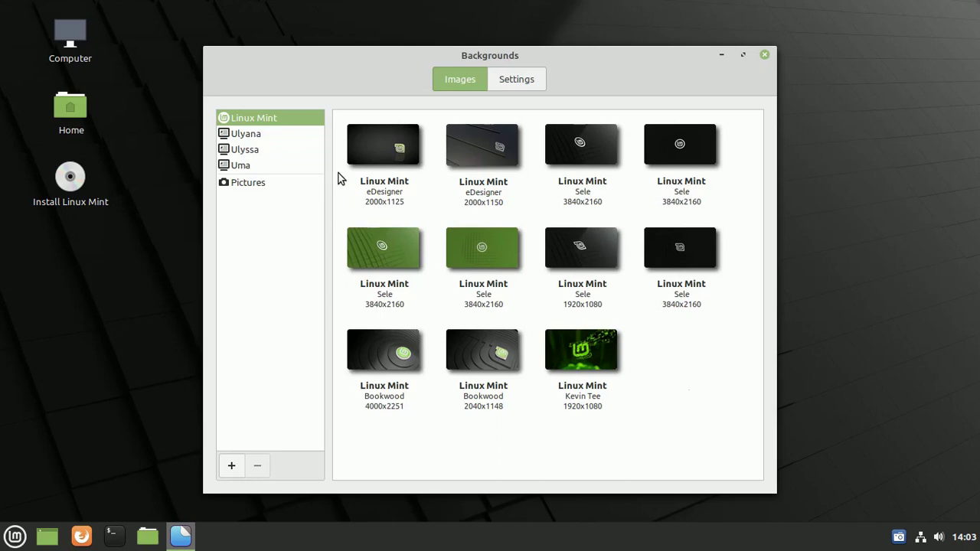
{"action": "left_click", "coordinate": [254, 135]}
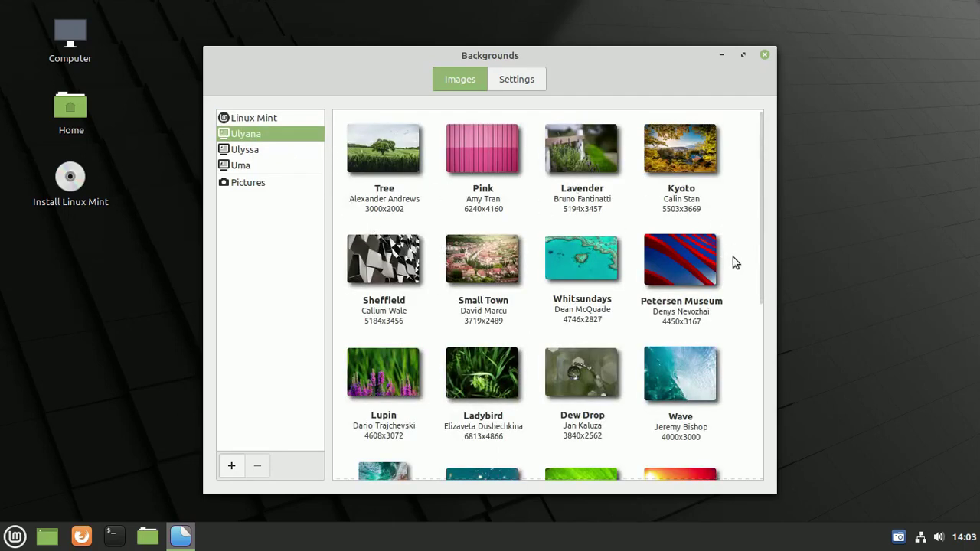
{"action": "scroll", "coordinate": [733, 268], "scroll_direction": "down", "scroll_amount": 3}
{"action": "scroll", "coordinate": [732, 273], "scroll_direction": "down", "scroll_amount": 3}
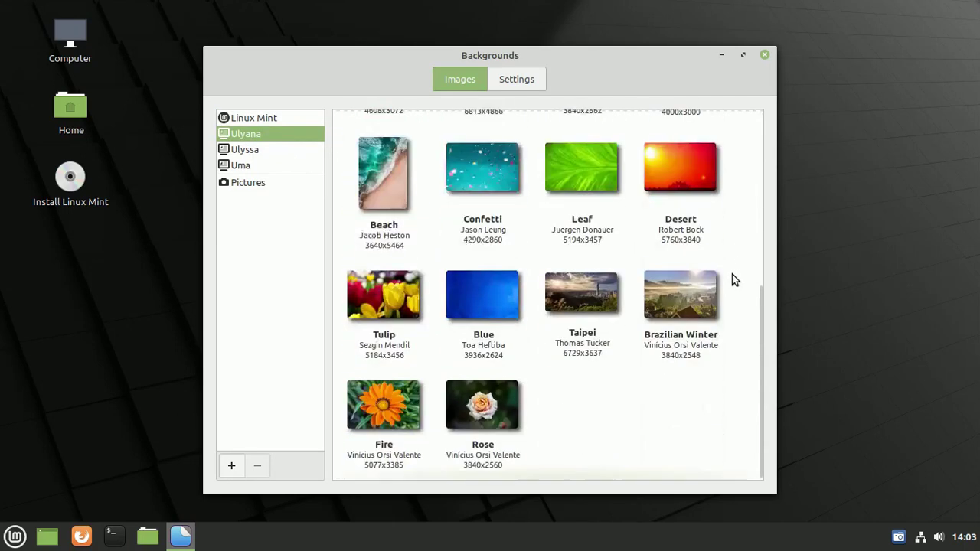
Step: Look through the Ulyssa and Uma wallpaper collections and close the Backgrounds window
{"action": "left_click", "coordinate": [245, 149]}
{"action": "scroll", "coordinate": [650, 261], "scroll_direction": "down", "scroll_amount": 2}
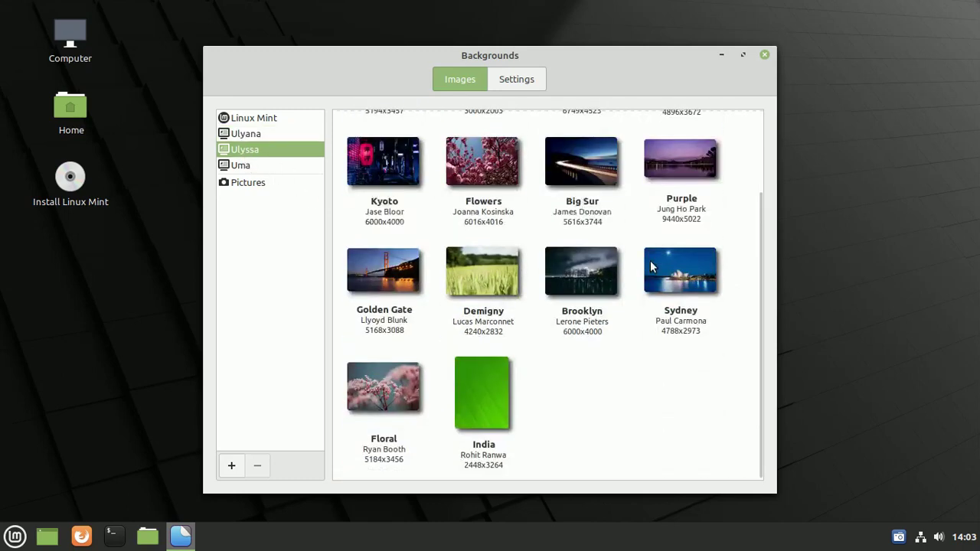
{"action": "scroll", "coordinate": [650, 261], "scroll_direction": "up", "scroll_amount": 2}
{"action": "left_click", "coordinate": [275, 166]}
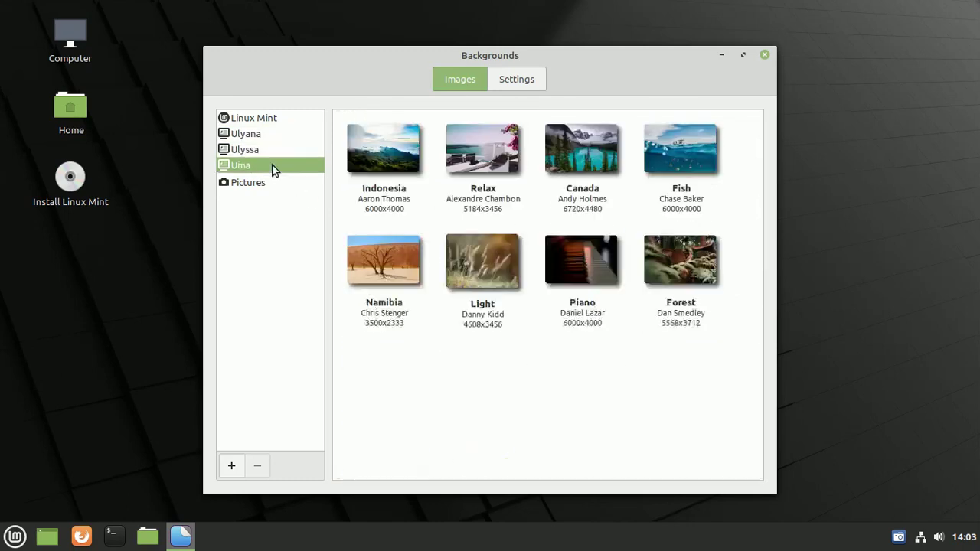
{"action": "scroll", "coordinate": [633, 234], "scroll_direction": "down", "scroll_amount": 2}
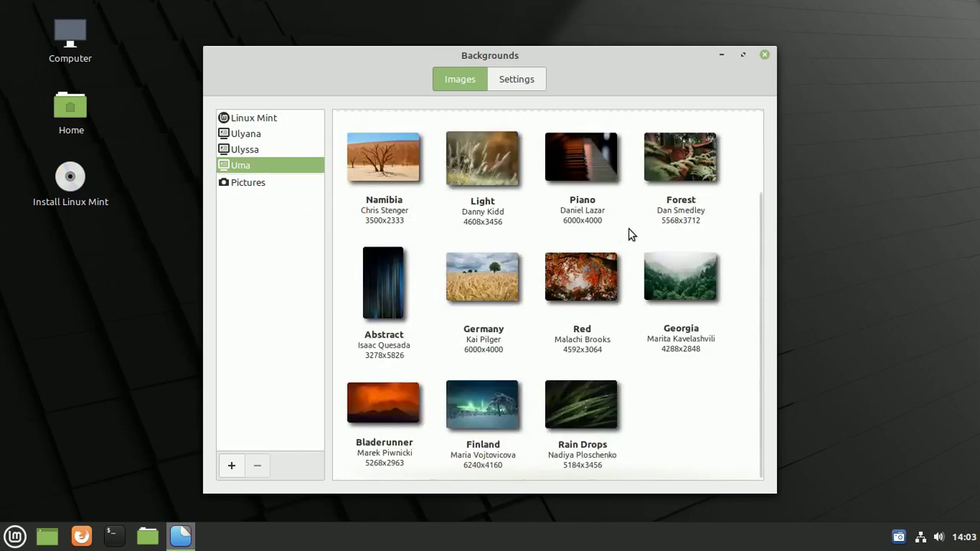
{"action": "left_click", "coordinate": [763, 55]}
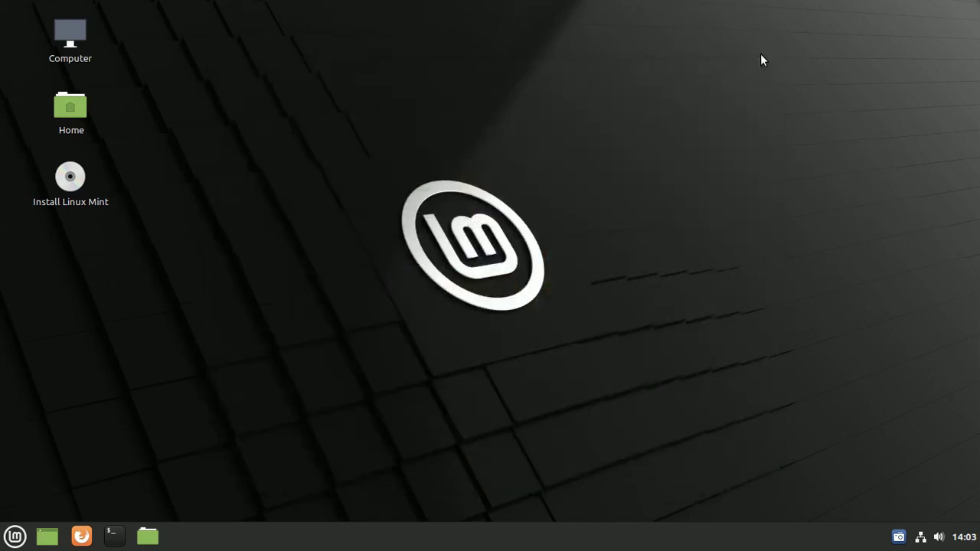
Step: Open the Videos folder in the file manager, play teste1-2021-07-10_13.43.34.mp4 and close the player
{"action": "left_click", "coordinate": [148, 537]}
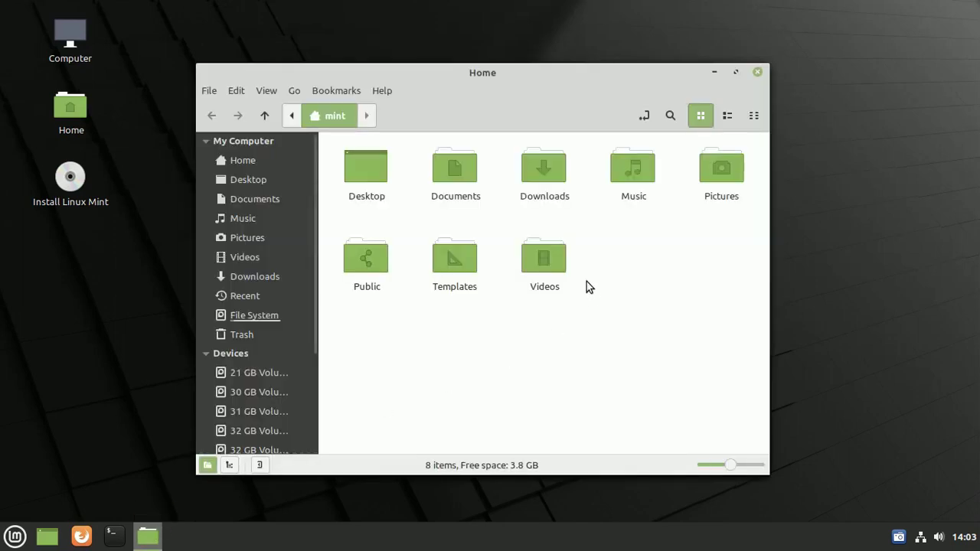
{"action": "double_click", "coordinate": [550, 266]}
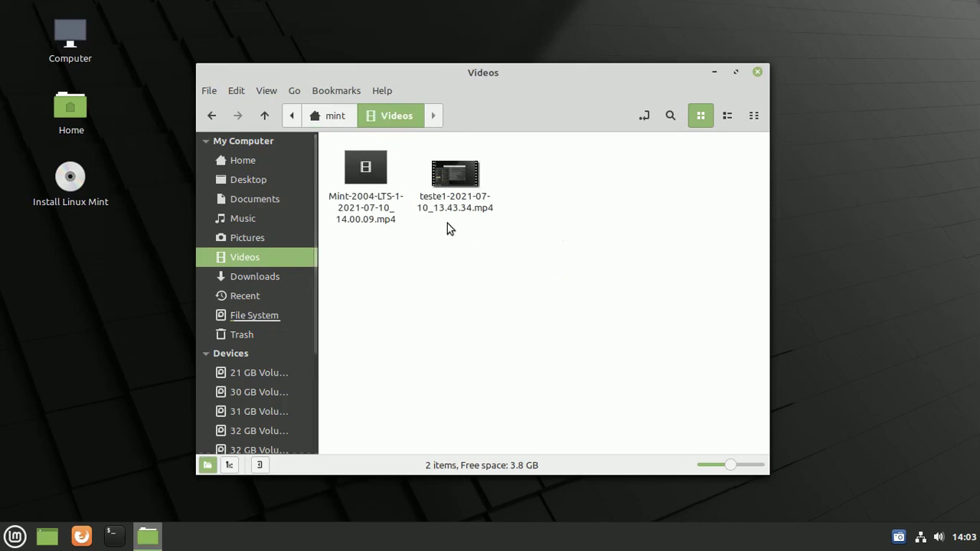
{"action": "right_click", "coordinate": [455, 186]}
{"action": "left_click", "coordinate": [531, 201]}
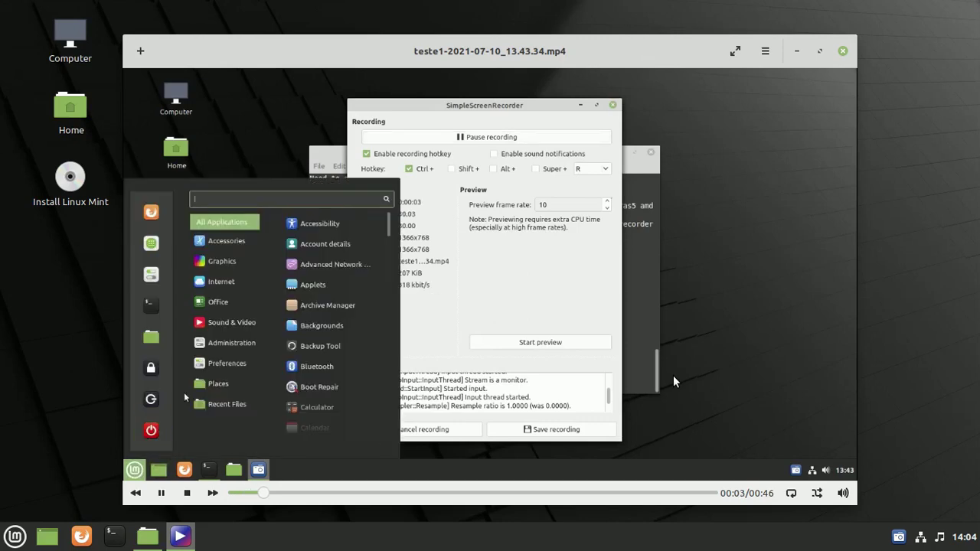
{"action": "left_click", "coordinate": [844, 51]}
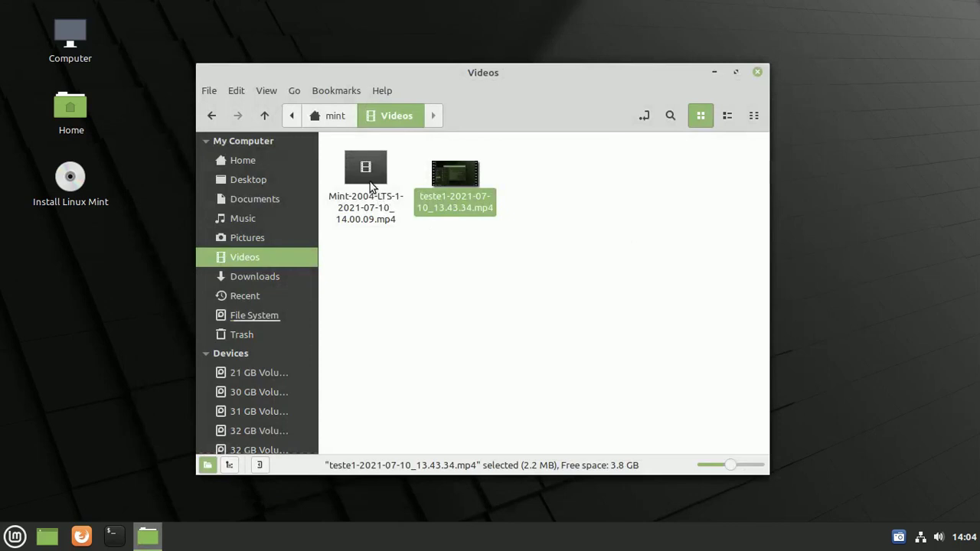
Step: Open the Western Digital drive in the file manager, launch L64notepad from it and close the notepad window
{"action": "left_click", "coordinate": [214, 115]}
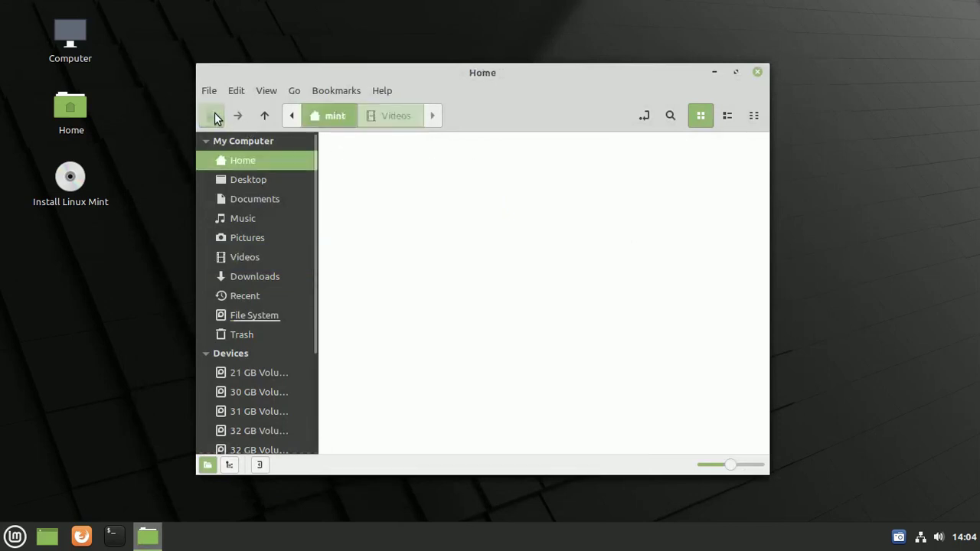
{"action": "scroll", "coordinate": [291, 350], "scroll_direction": "down", "scroll_amount": 1}
{"action": "scroll", "coordinate": [291, 351], "scroll_direction": "down", "scroll_amount": 2}
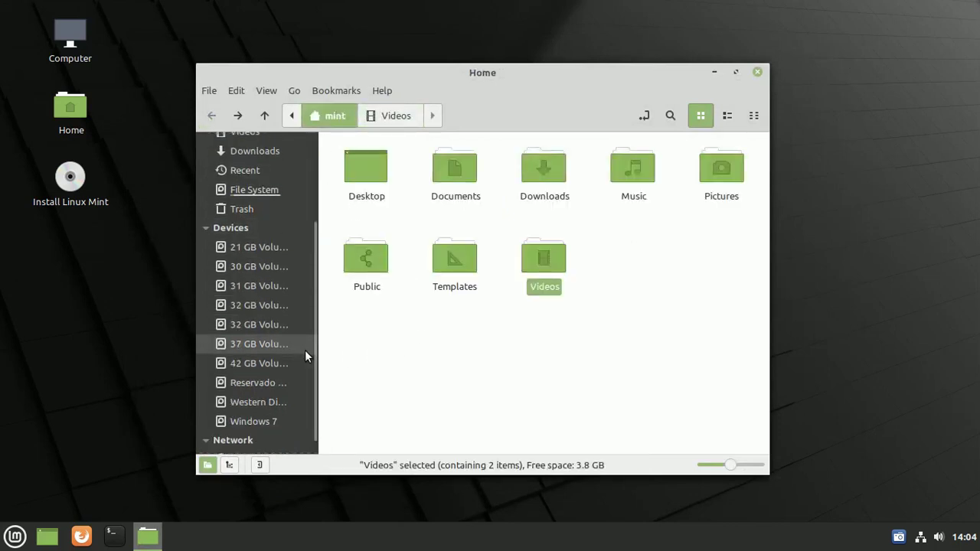
{"action": "left_click", "coordinate": [259, 402]}
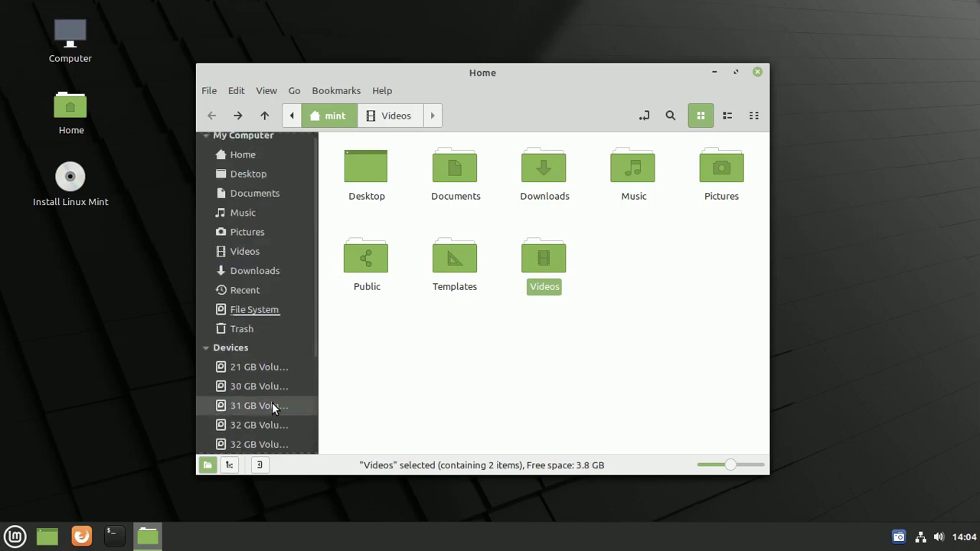
{"action": "scroll", "coordinate": [625, 339], "scroll_direction": "down", "scroll_amount": 2}
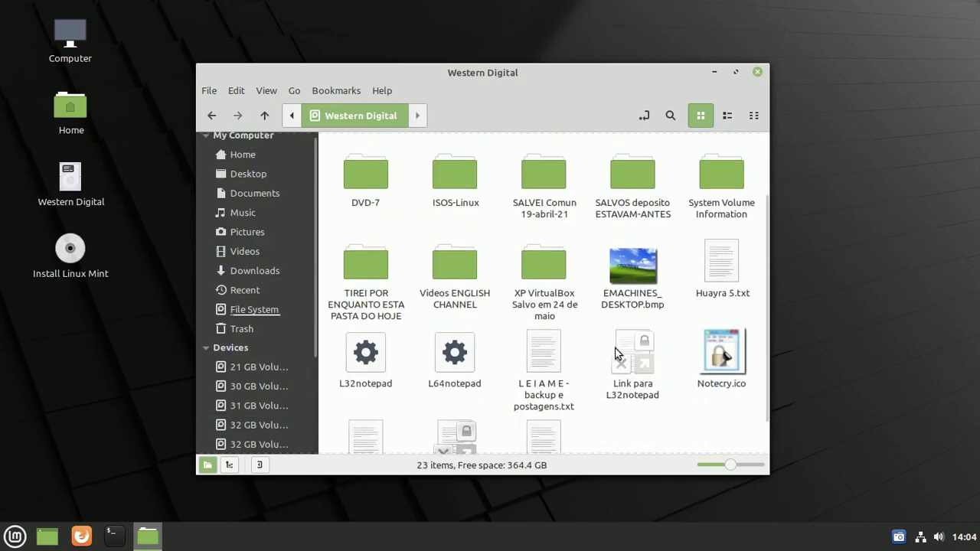
{"action": "double_click", "coordinate": [459, 352]}
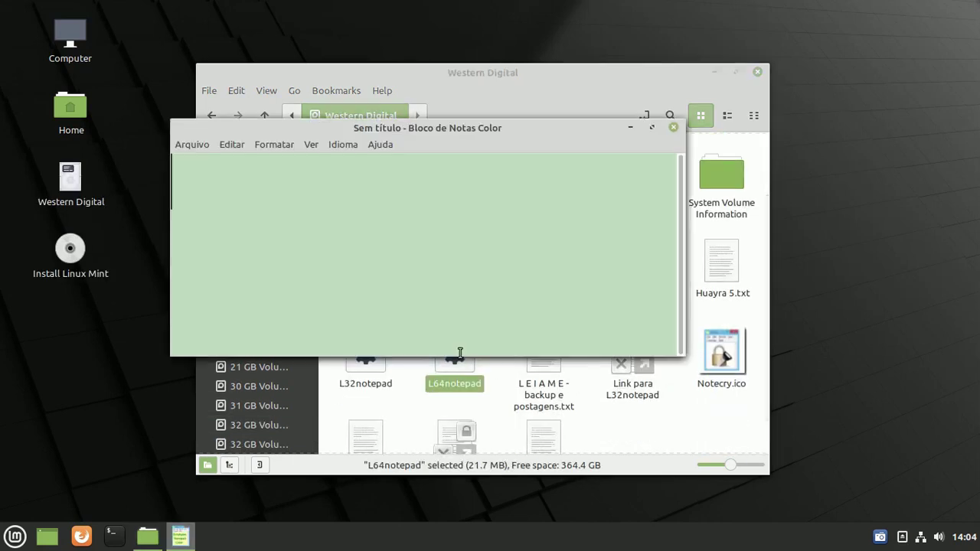
{"action": "left_click", "coordinate": [674, 127]}
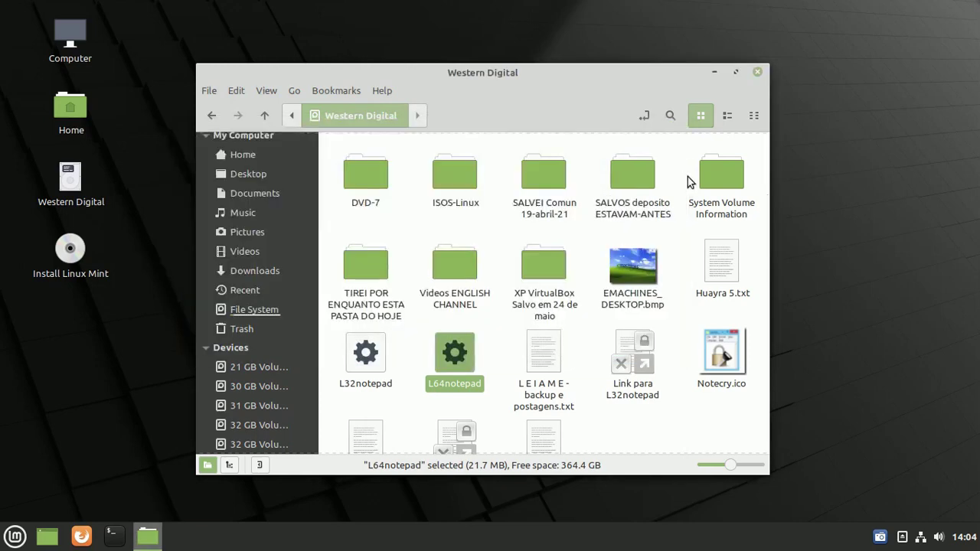
Step: Display the contents of Huayra 5.txt, check the text editor's About information and close the editor
{"action": "left_click", "coordinate": [720, 274]}
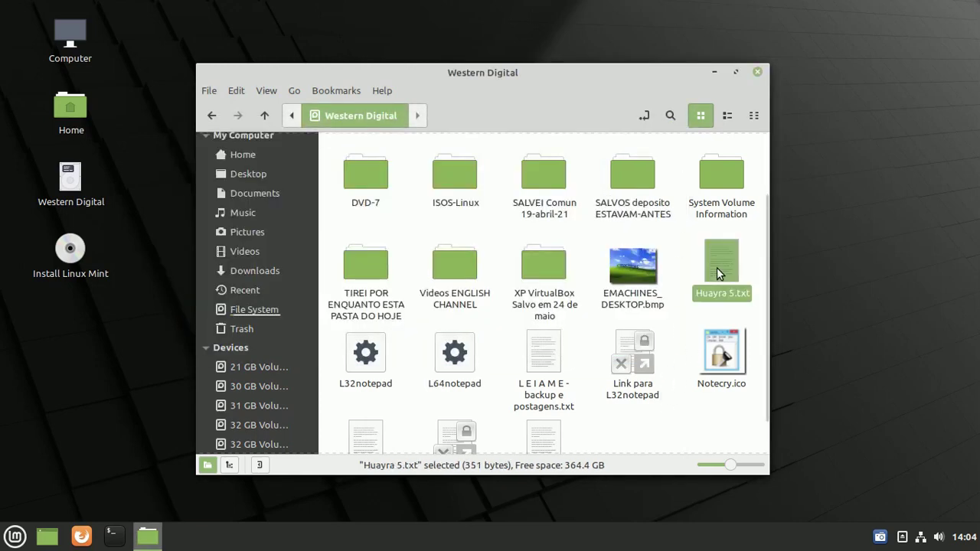
{"action": "right_click", "coordinate": [720, 274]}
{"action": "left_click", "coordinate": [749, 283]}
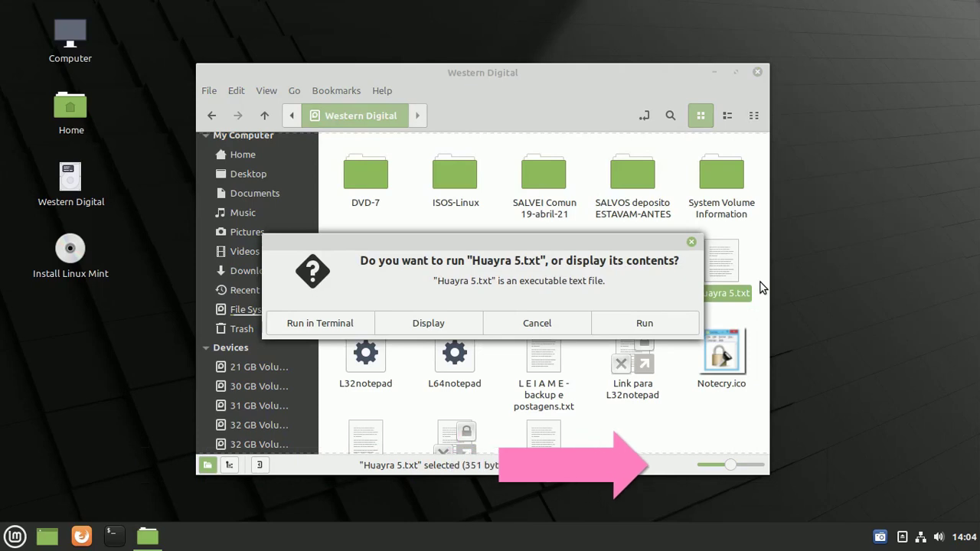
{"action": "left_click", "coordinate": [429, 324]}
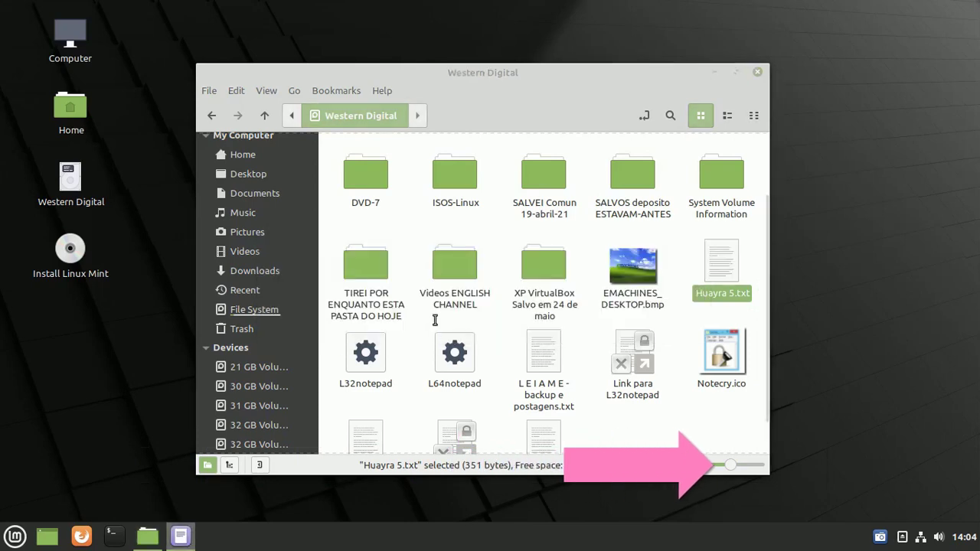
{"action": "left_click", "coordinate": [485, 109]}
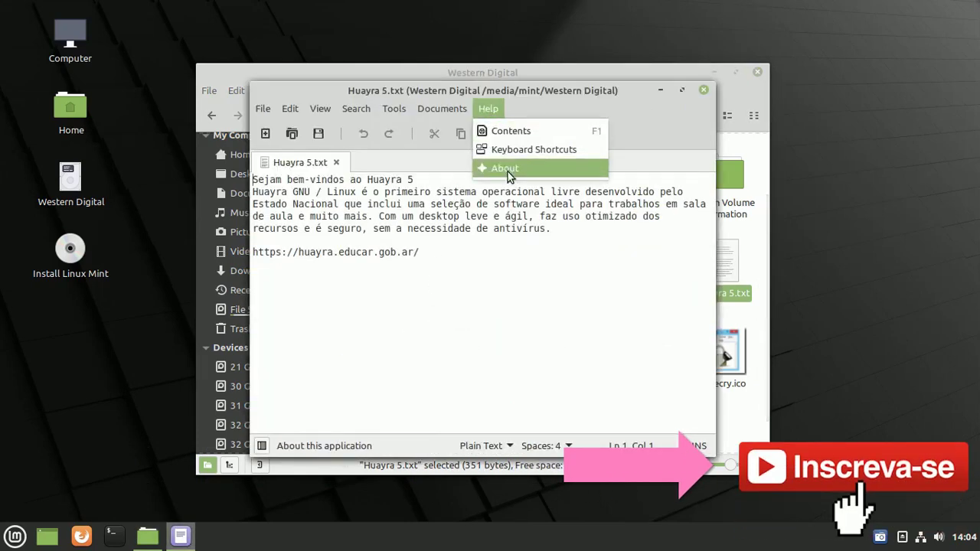
{"action": "left_click", "coordinate": [509, 171]}
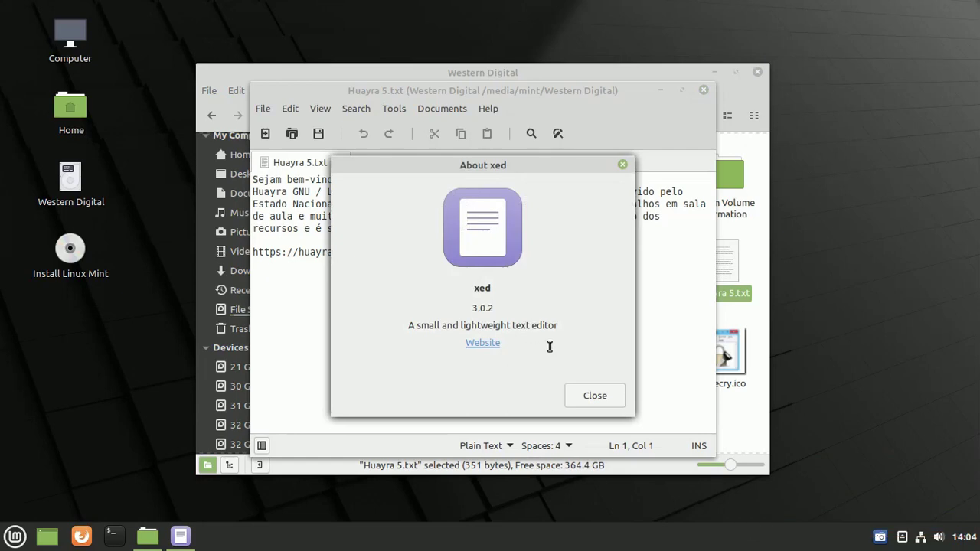
{"action": "left_click", "coordinate": [585, 399]}
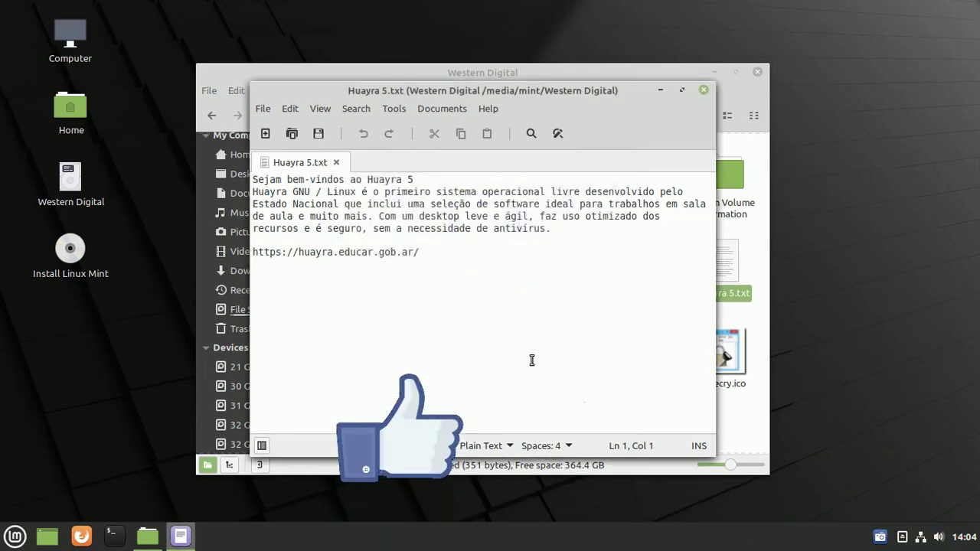
{"action": "left_click", "coordinate": [704, 91]}
Step: Open the "ok 11 de Julho - Domingo - PayOnLinux-Zorin-16" folder inside "-- a TXTx AHT FethaTutoriais" > "FAZENDO 3 ja estão programados no YouTube"
{"action": "scroll", "coordinate": [631, 300], "scroll_direction": "up", "scroll_amount": 2}
{"action": "left_click", "coordinate": [523, 174]}
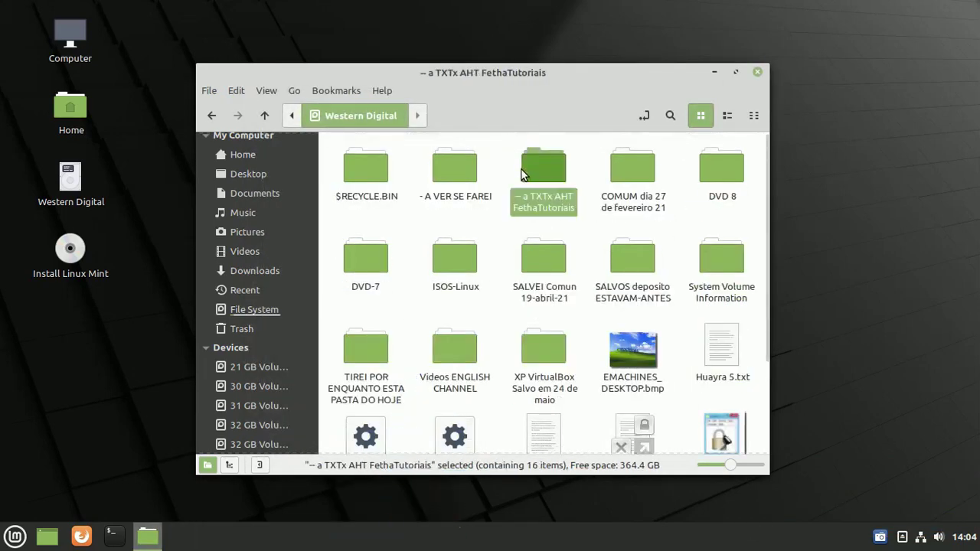
{"action": "double_click", "coordinate": [523, 175]}
{"action": "double_click", "coordinate": [720, 186]}
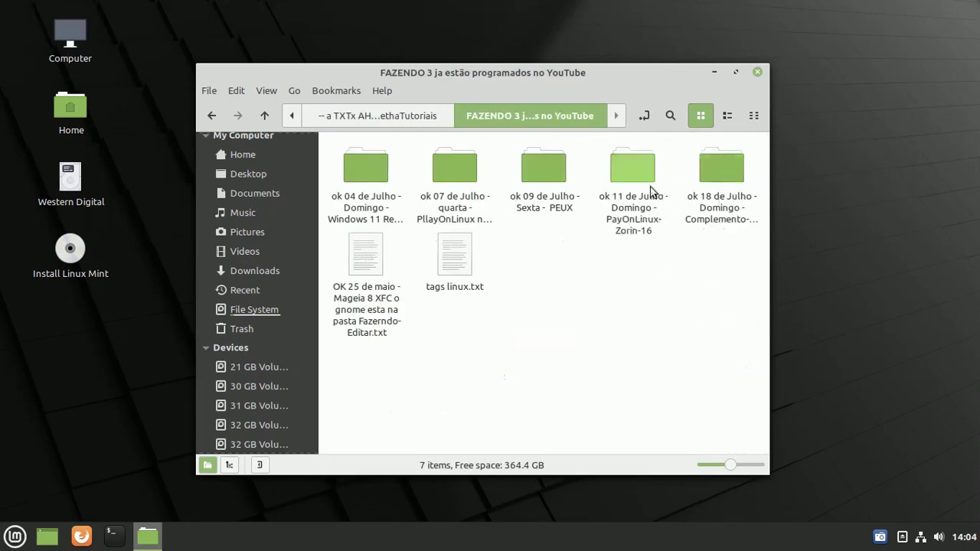
{"action": "double_click", "coordinate": [634, 168]}
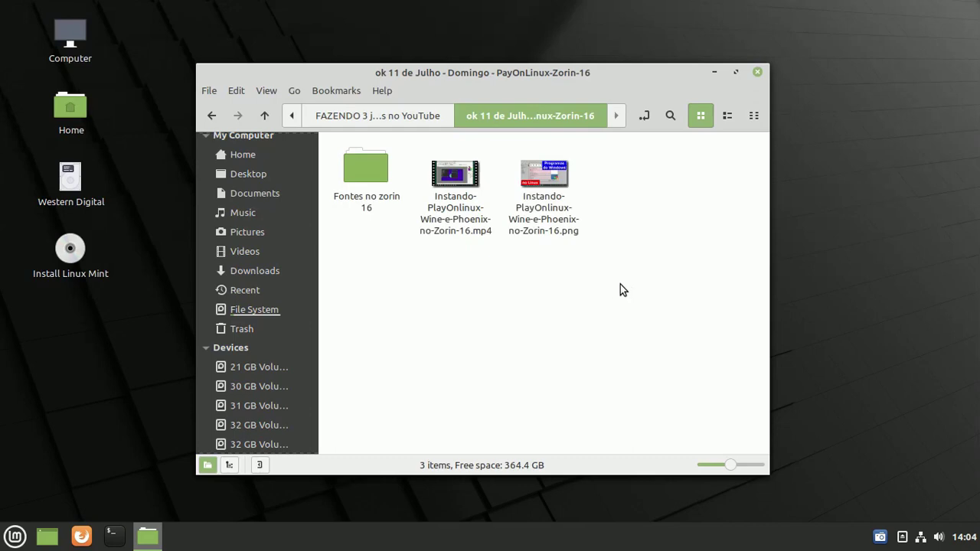
Step: View Instando-PlayOnlinux-Wine-e-Phoenix-no-Zorin-16.png in Image Viewer and close it
{"action": "right_click", "coordinate": [548, 192]}
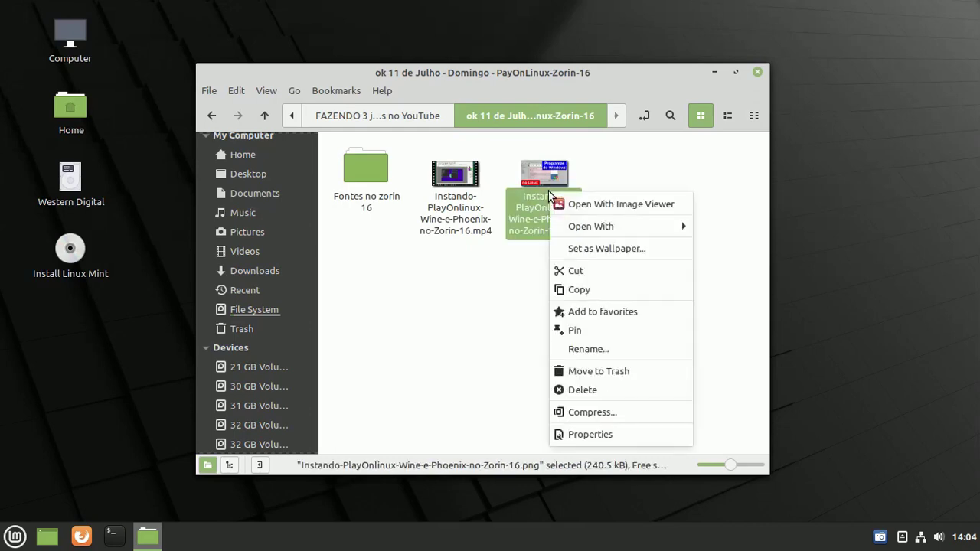
{"action": "left_click", "coordinate": [597, 204]}
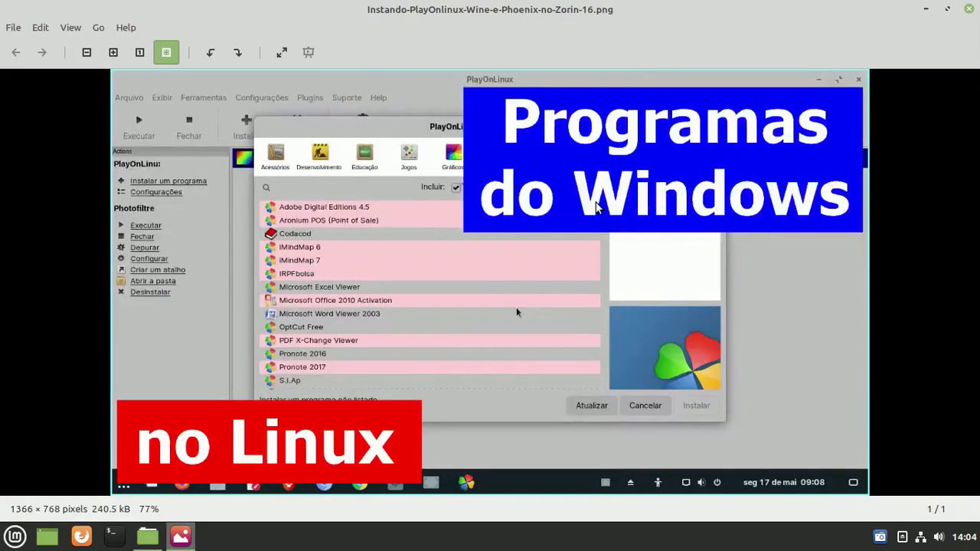
{"action": "left_click", "coordinate": [970, 9]}
Step: Play Instando-PlayOnlinux-Wine-e-Phoenix-no-Zorin-16.mp4 with Celluloid, skip ahead slightly from the start and close the player
{"action": "right_click", "coordinate": [452, 195]}
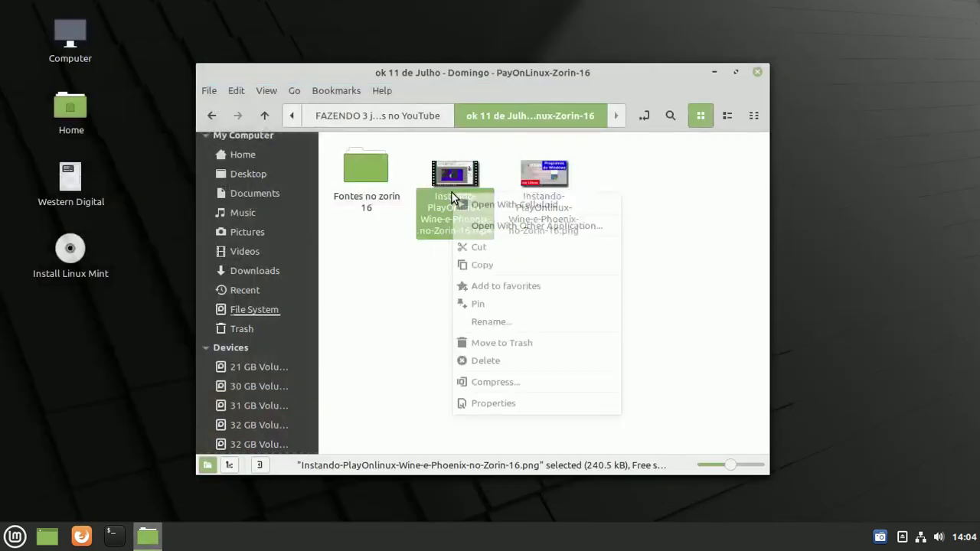
{"action": "left_click", "coordinate": [487, 207]}
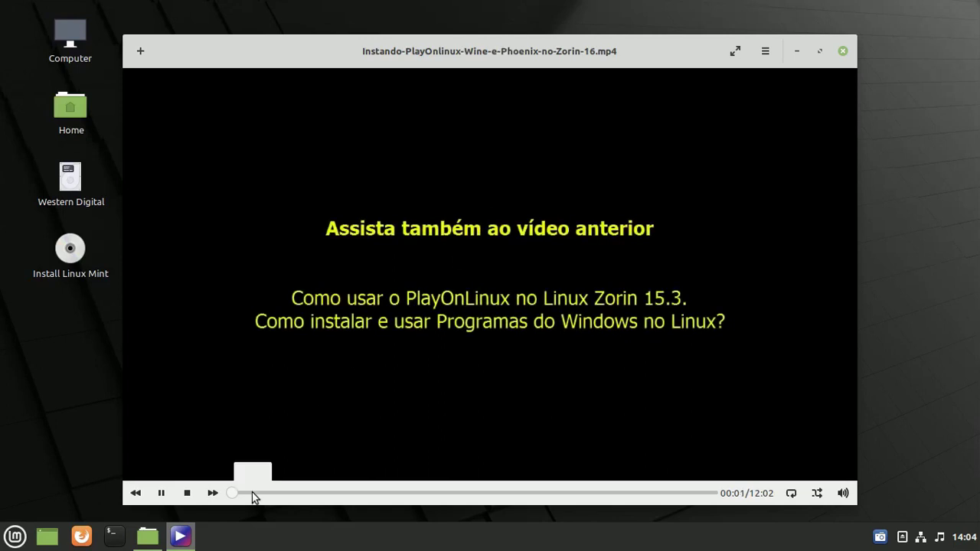
{"action": "left_click", "coordinate": [247, 494]}
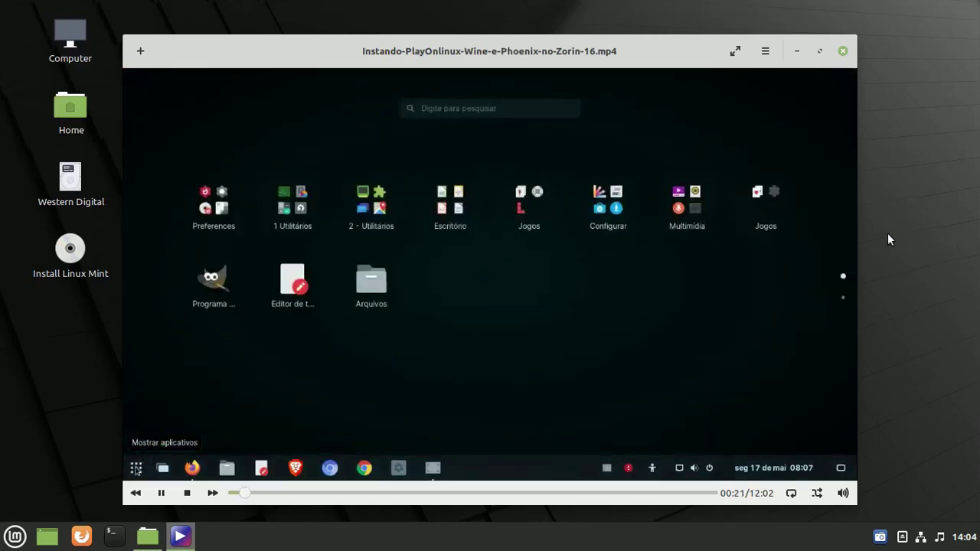
{"action": "left_click", "coordinate": [843, 51]}
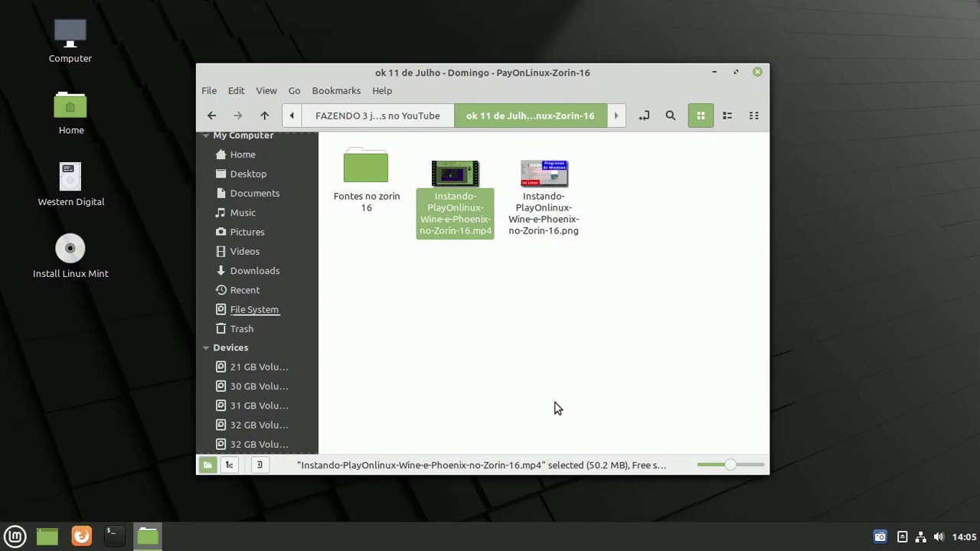
Step: Open YouTube in a new Firefox tab, try the sound of the featured video, and close the browser
{"action": "left_click", "coordinate": [82, 536]}
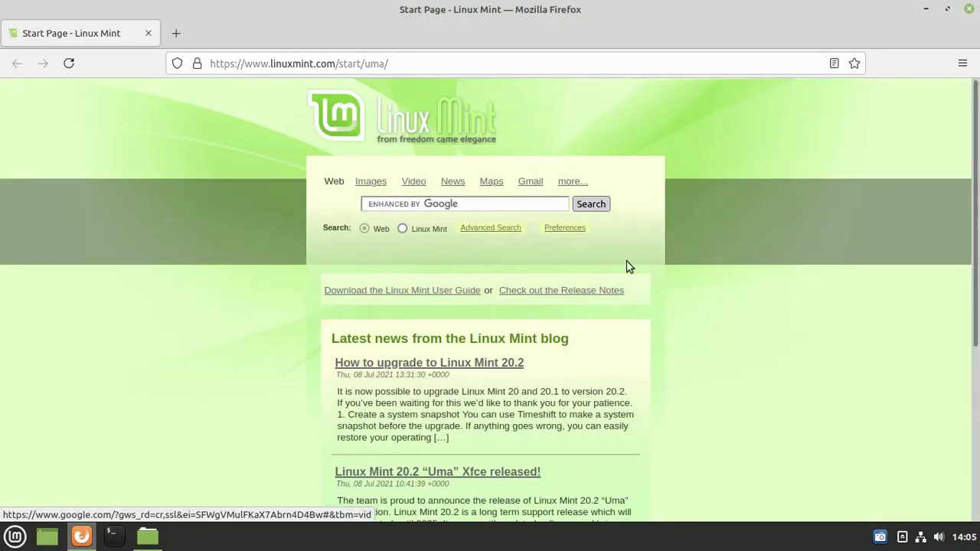
{"action": "left_click", "coordinate": [179, 32]}
{"action": "left_click", "coordinate": [176, 365]}
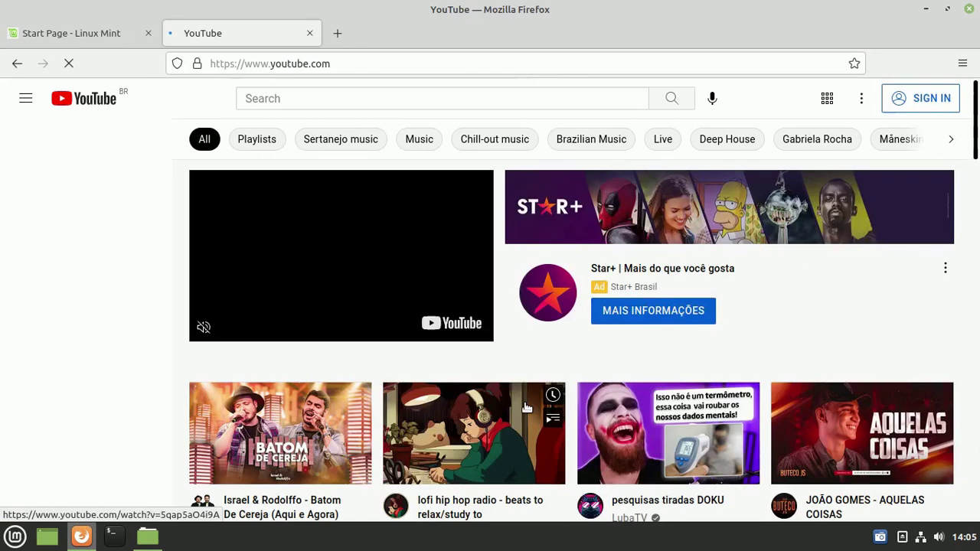
{"action": "left_click", "coordinate": [203, 327]}
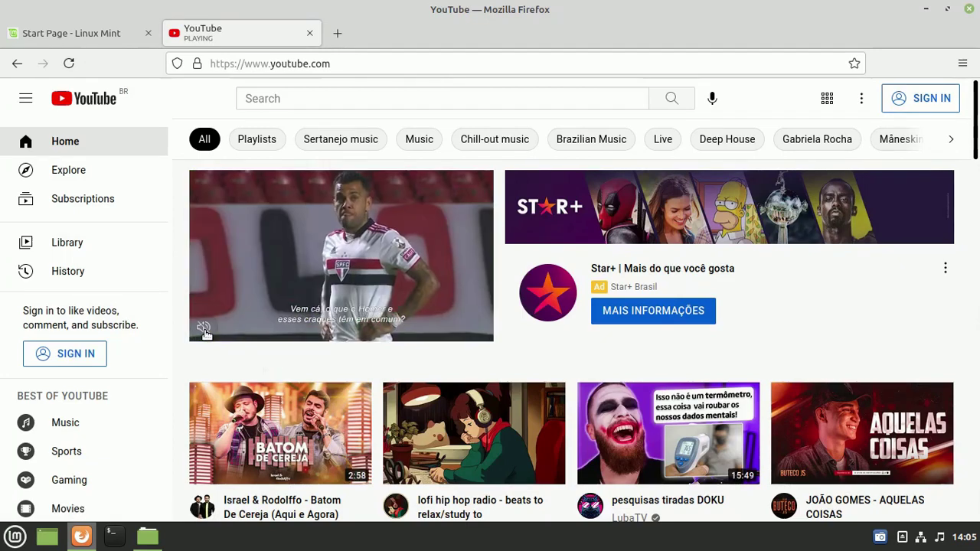
{"action": "left_click", "coordinate": [309, 33]}
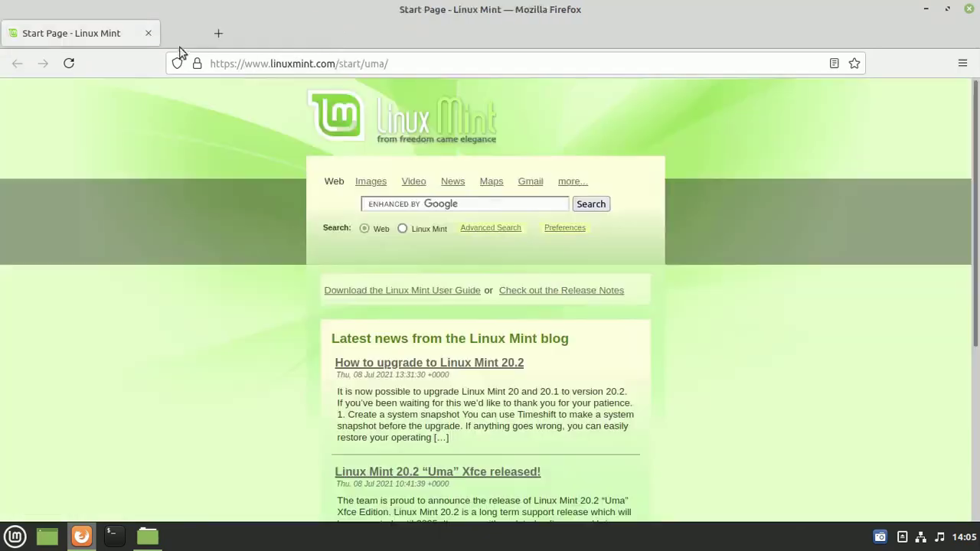
{"action": "left_click", "coordinate": [148, 33]}
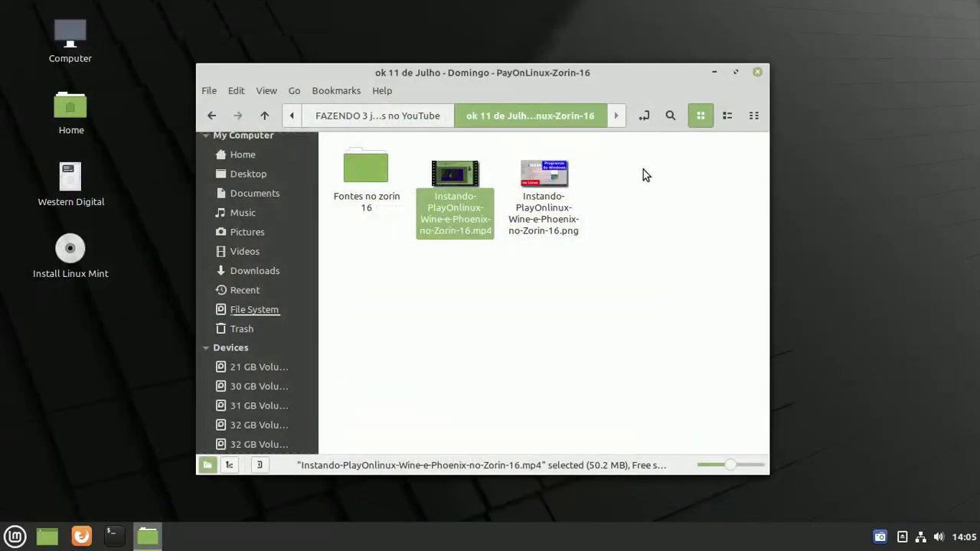
Step: Look through the places and devices listed in the file manager and close its window
{"action": "scroll", "coordinate": [282, 347], "scroll_direction": "down", "scroll_amount": 3}
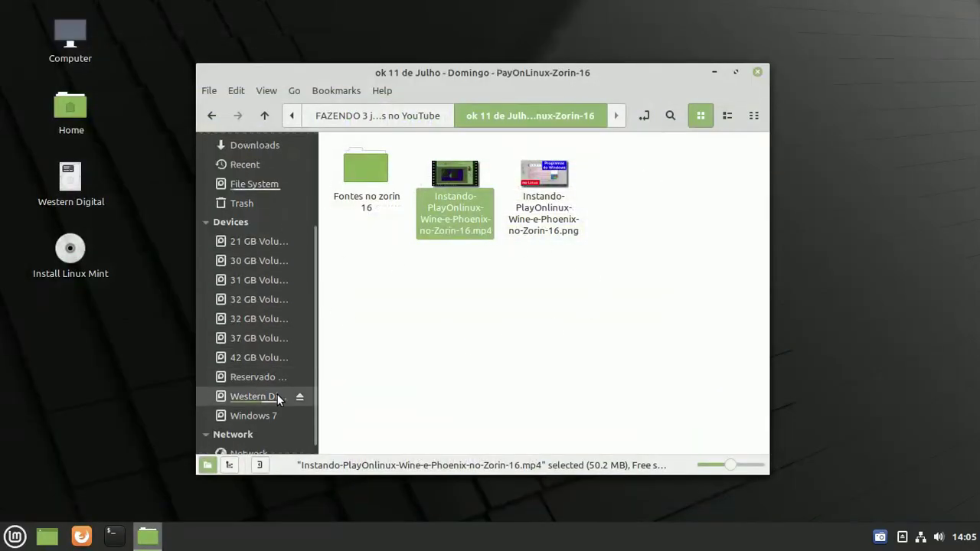
{"action": "scroll", "coordinate": [277, 396], "scroll_direction": "up", "scroll_amount": 3}
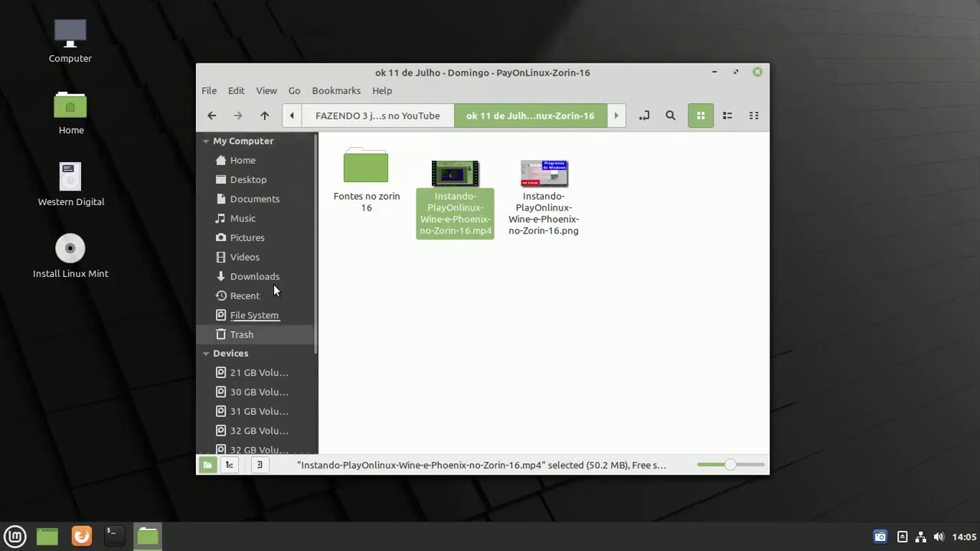
{"action": "left_click", "coordinate": [759, 71]}
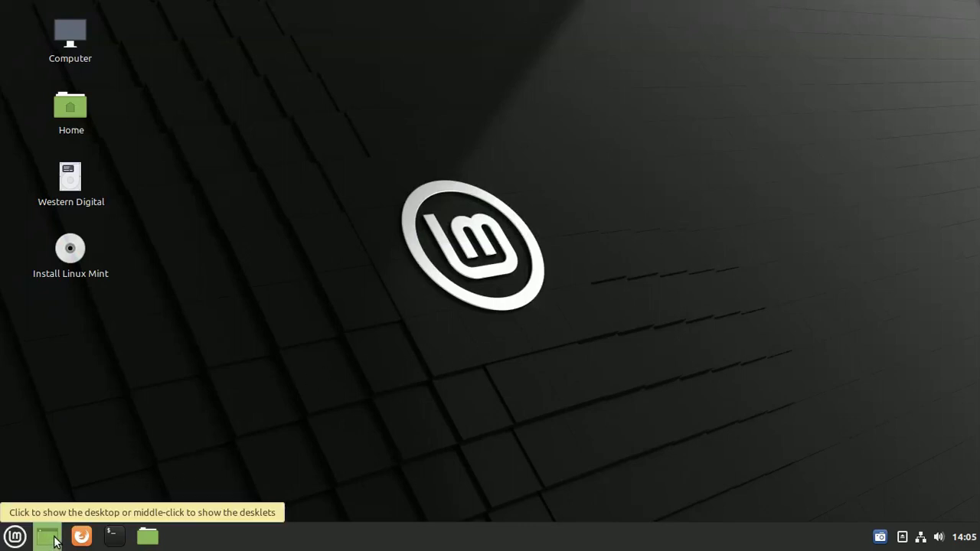
Step: Reopen the file manager, repeatedly hide and restore its window with Show Desktop, and close it
{"action": "left_click", "coordinate": [149, 538]}
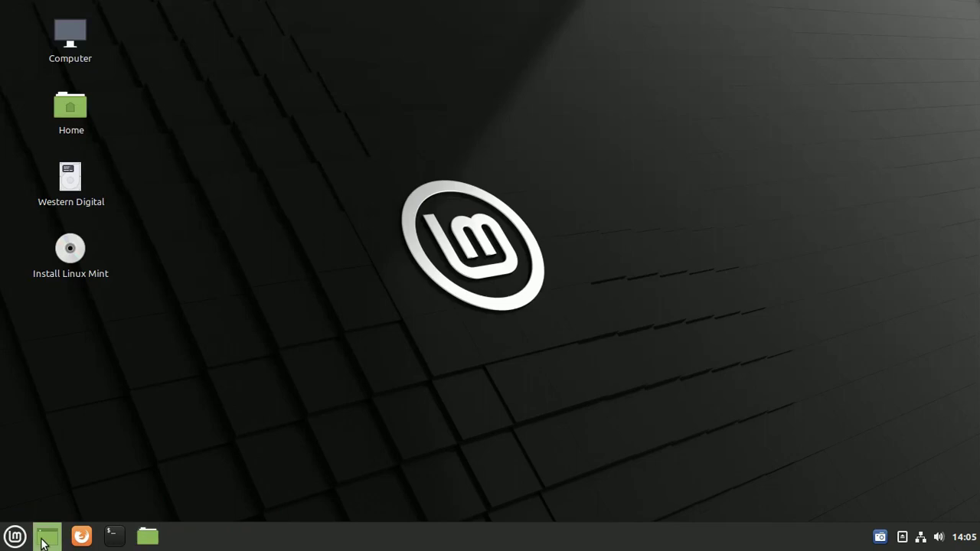
{"action": "left_click", "coordinate": [44, 540]}
{"action": "double_click", "coordinate": [44, 541]}
{"action": "left_click", "coordinate": [44, 540]}
{"action": "left_click", "coordinate": [44, 540]}
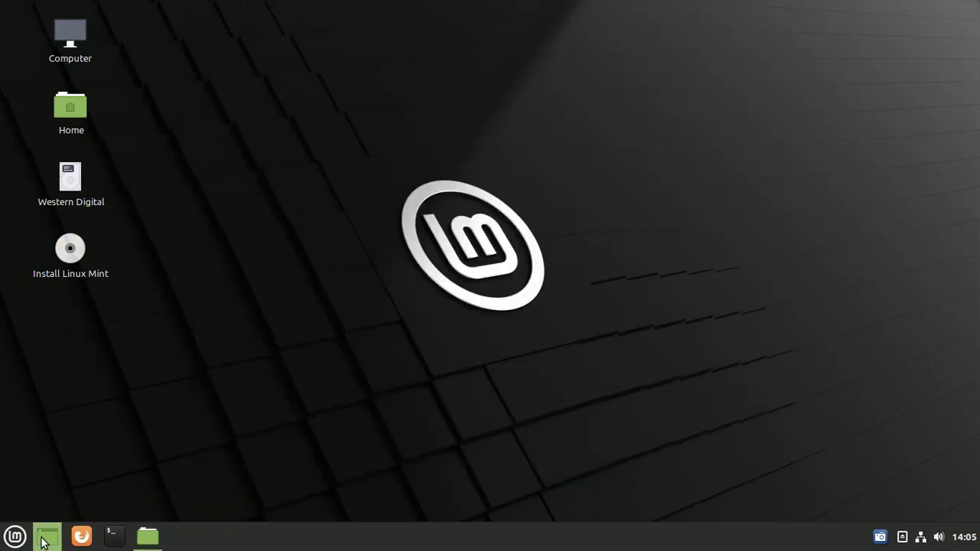
{"action": "right_click", "coordinate": [150, 537]}
{"action": "left_click", "coordinate": [165, 502]}
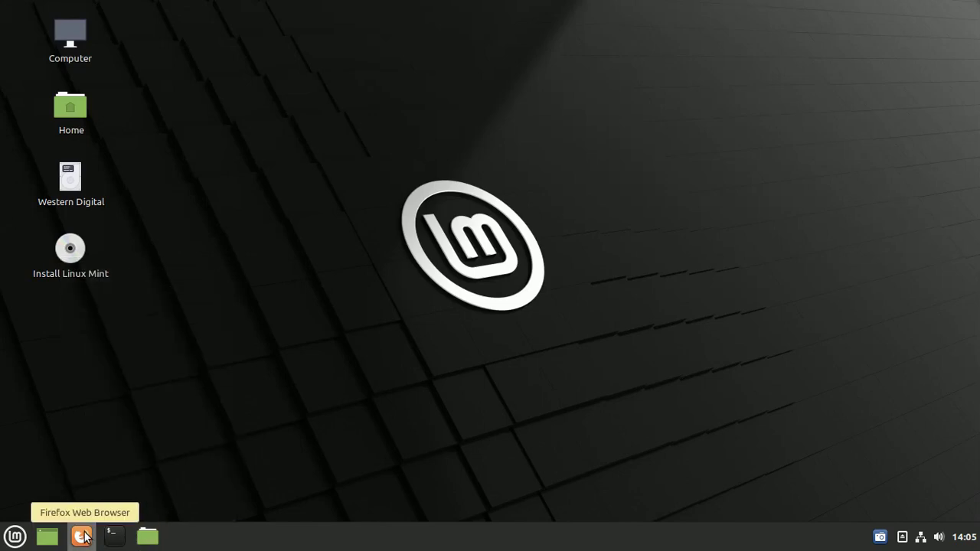
Step: Launch Software Manager and open its Sound and video category
{"action": "left_click", "coordinate": [15, 536]}
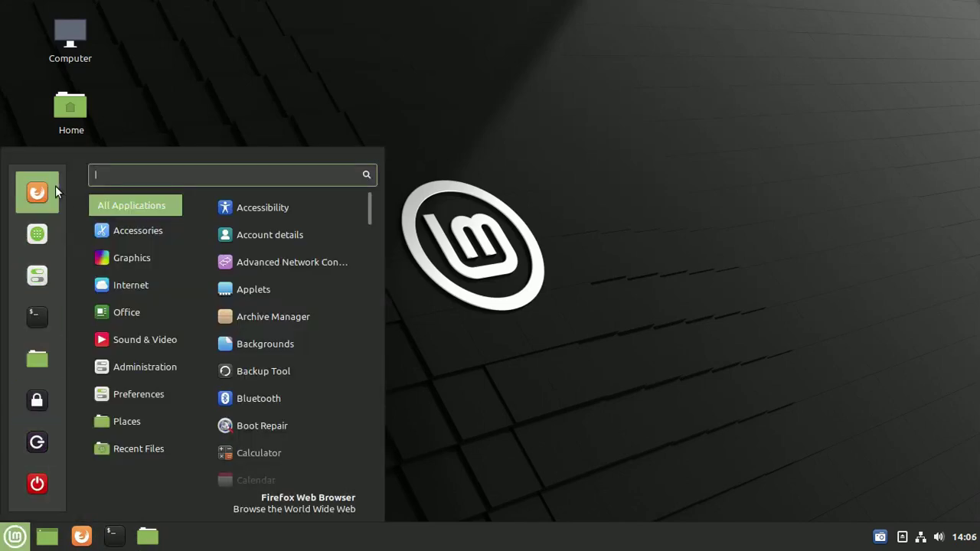
{"action": "left_click", "coordinate": [31, 243]}
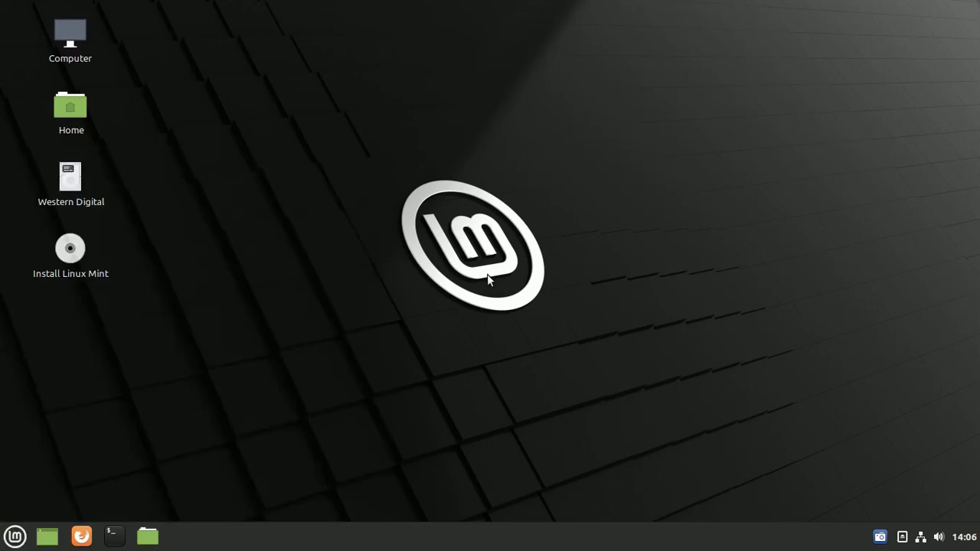
{"action": "left_click", "coordinate": [12, 539]}
{"action": "left_click", "coordinate": [598, 29]}
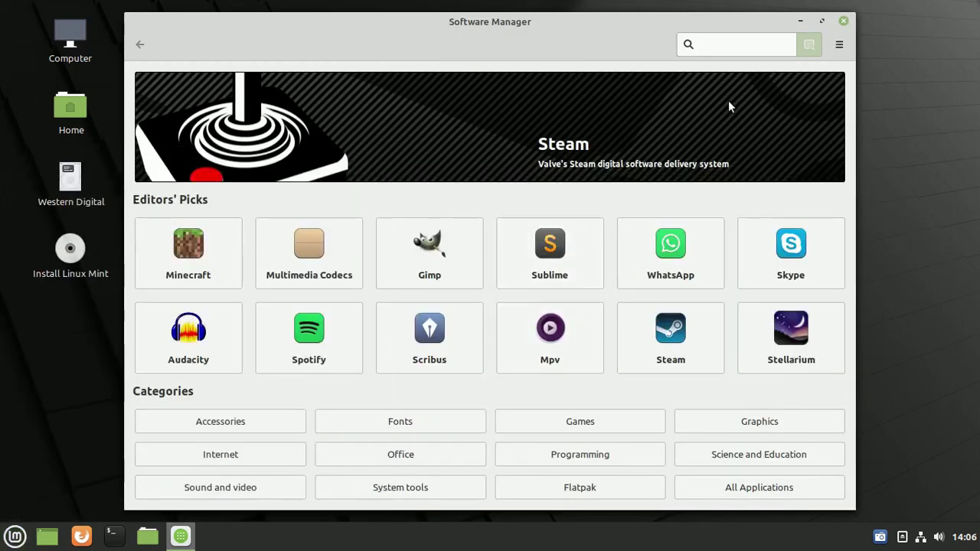
{"action": "left_click", "coordinate": [255, 489]}
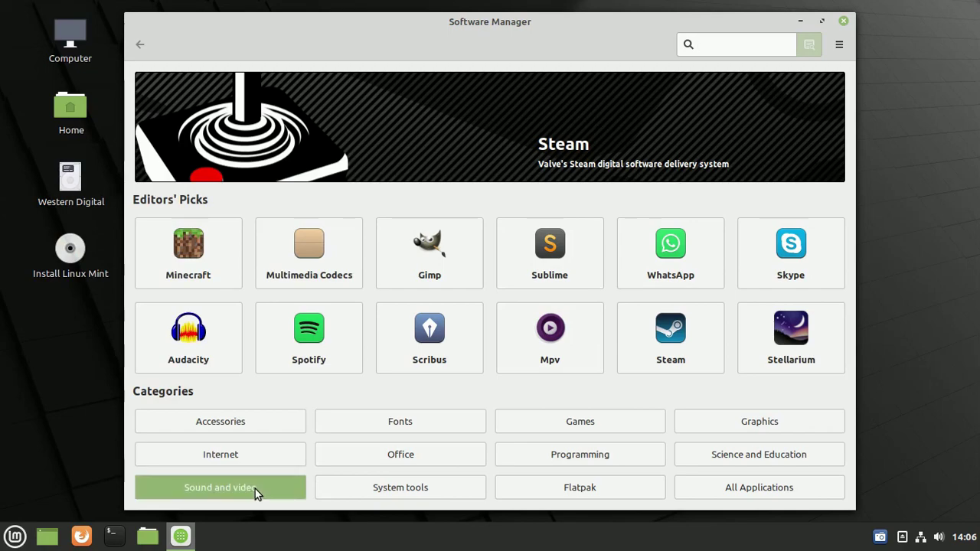
Step: Examine the applications offered in the Sound and video category and close Software Manager
{"action": "scroll", "coordinate": [559, 210], "scroll_direction": "down", "scroll_amount": 12}
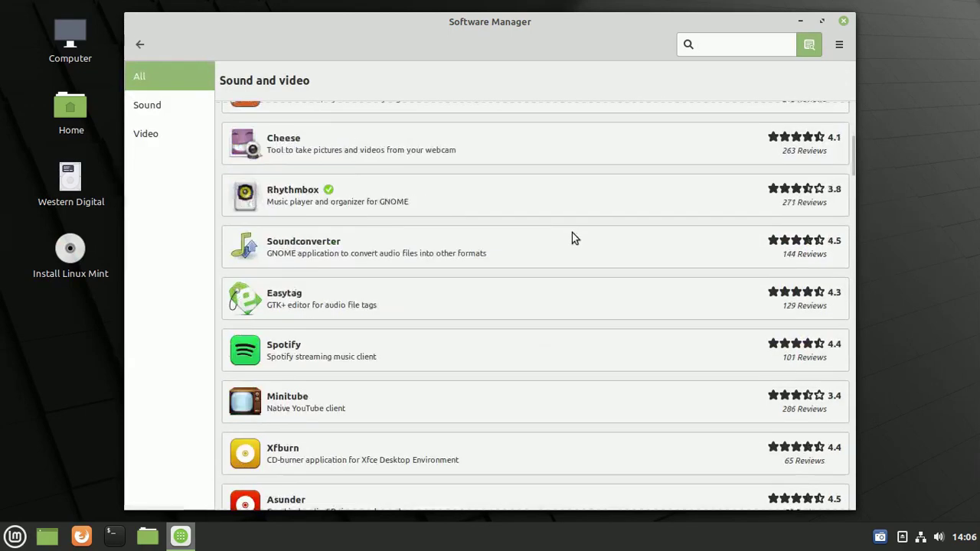
{"action": "scroll", "coordinate": [597, 288], "scroll_direction": "down", "scroll_amount": 10}
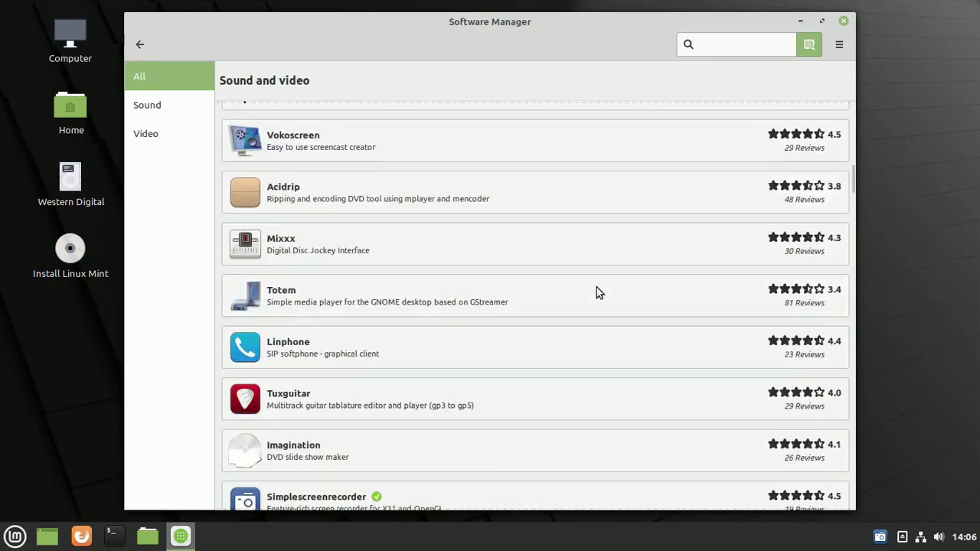
{"action": "scroll", "coordinate": [597, 287], "scroll_direction": "up", "scroll_amount": 20}
{"action": "scroll", "coordinate": [597, 288], "scroll_direction": "down", "scroll_amount": 2}
{"action": "scroll", "coordinate": [594, 288], "scroll_direction": "down", "scroll_amount": 10}
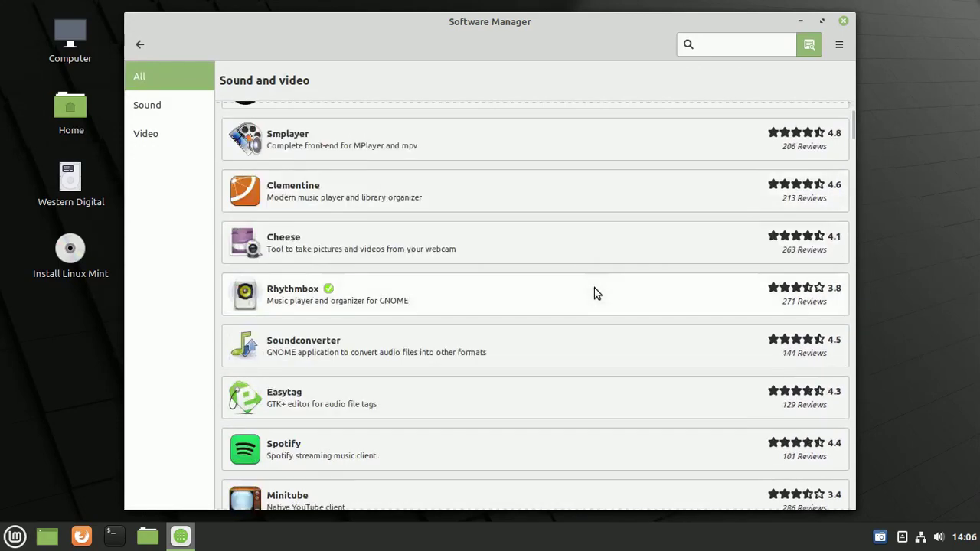
{"action": "scroll", "coordinate": [597, 293], "scroll_direction": "down", "scroll_amount": 5}
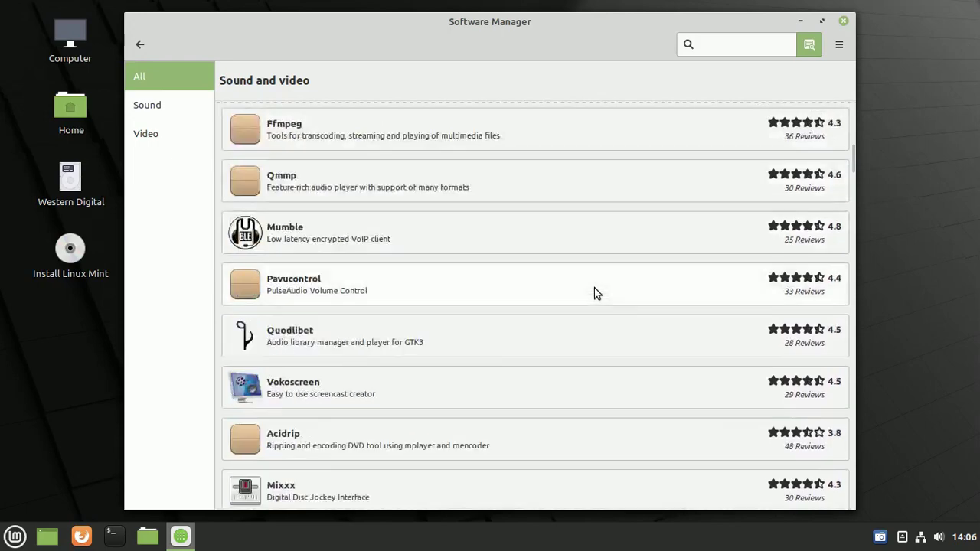
{"action": "scroll", "coordinate": [594, 288], "scroll_direction": "up", "scroll_amount": 10}
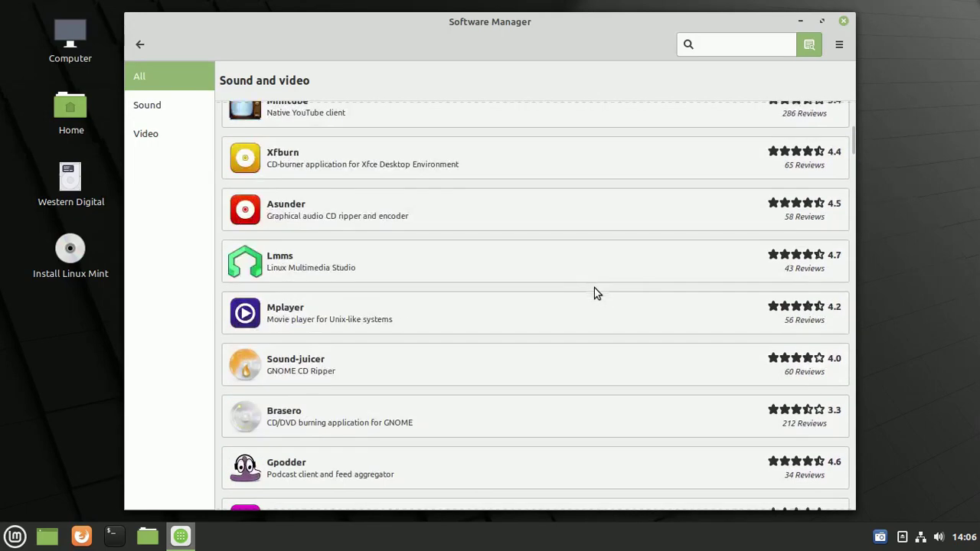
{"action": "scroll", "coordinate": [597, 293], "scroll_direction": "down", "scroll_amount": 5}
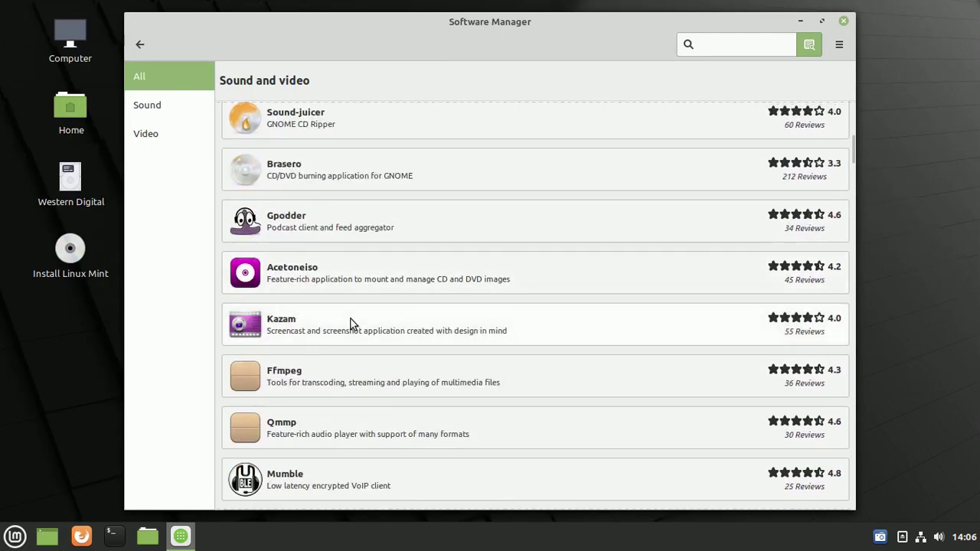
{"action": "scroll", "coordinate": [351, 324], "scroll_direction": "down", "scroll_amount": 11}
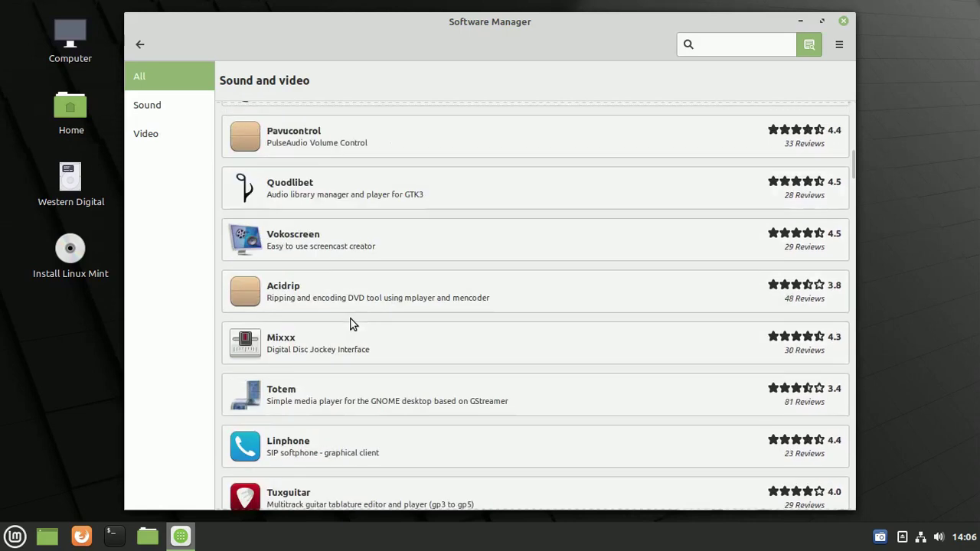
{"action": "scroll", "coordinate": [351, 324], "scroll_direction": "down", "scroll_amount": 5}
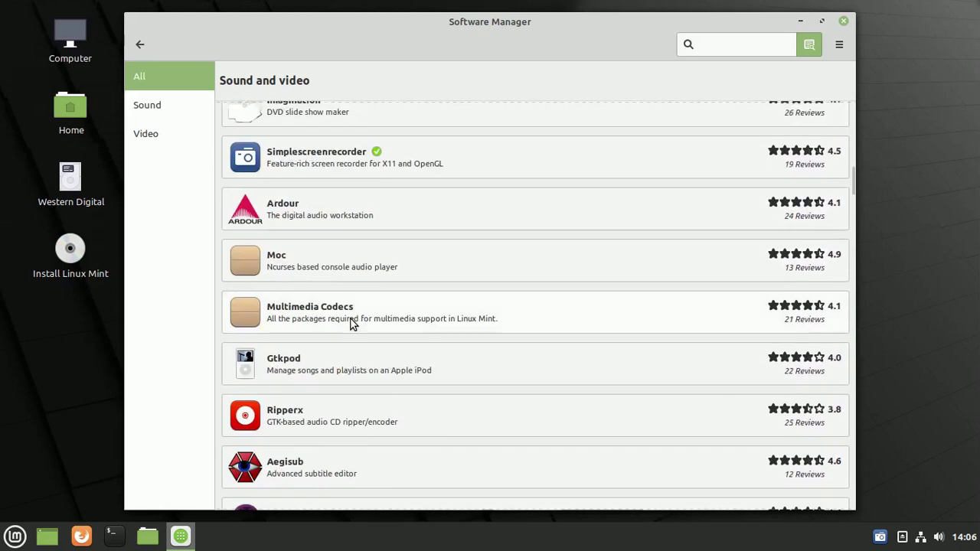
{"action": "left_click", "coordinate": [845, 21]}
Step: View the 320 GB hard disk's partition layout in the Disks utility and close it
{"action": "left_click", "coordinate": [16, 536]}
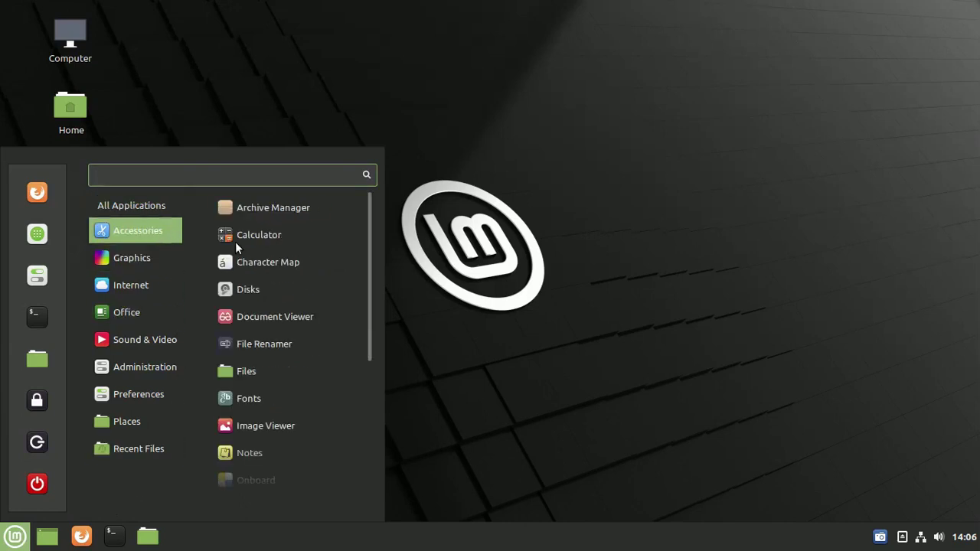
{"action": "left_click", "coordinate": [304, 295]}
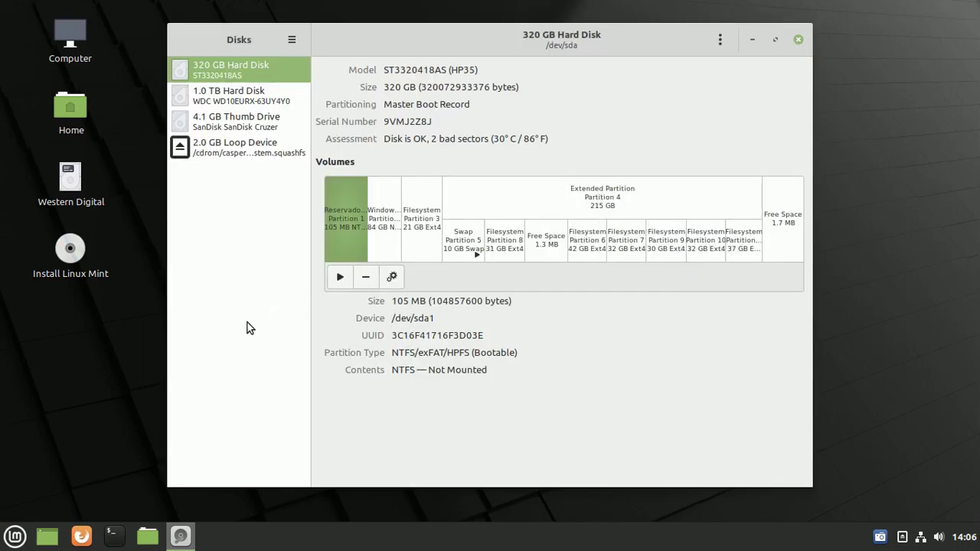
{"action": "left_click", "coordinate": [798, 40]}
Step: Examine the installed applications in the Accessories, Graphics, Internet, Office, and Sound & Video categories
{"action": "left_click", "coordinate": [20, 534]}
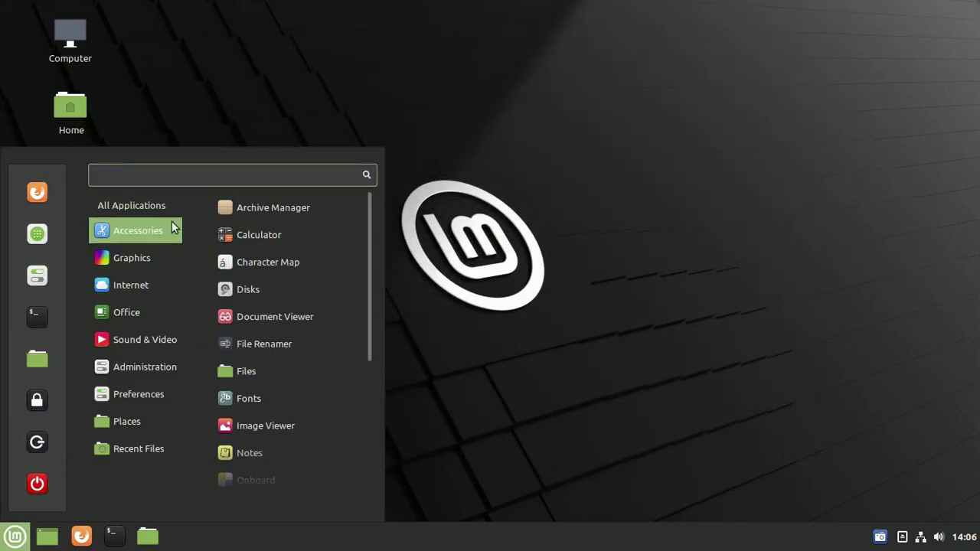
{"action": "scroll", "coordinate": [334, 318], "scroll_direction": "down", "scroll_amount": 3}
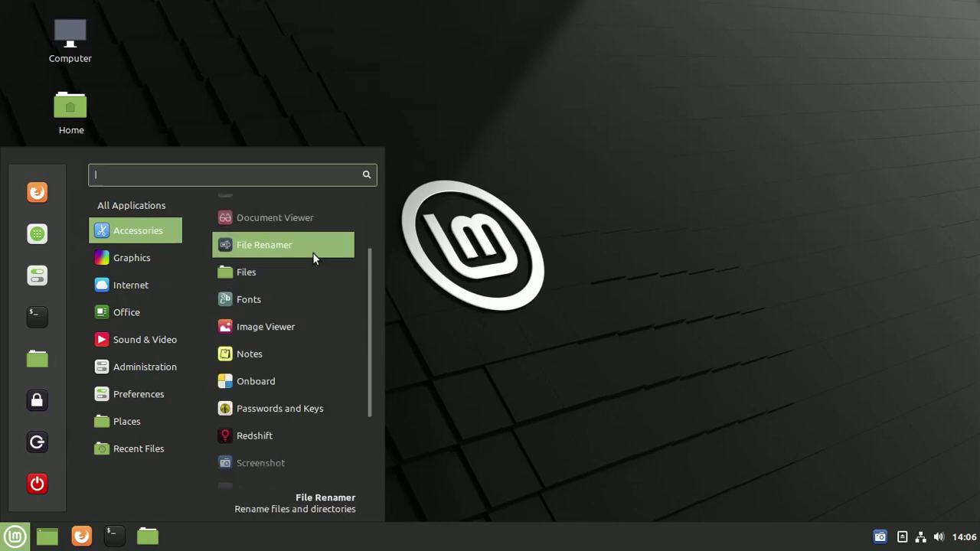
{"action": "scroll", "coordinate": [309, 350], "scroll_direction": "down", "scroll_amount": 2}
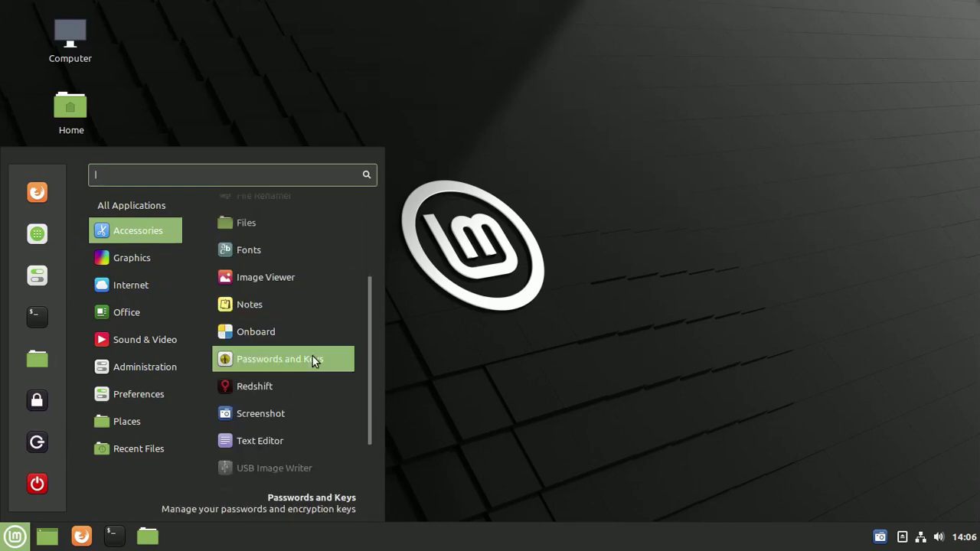
{"action": "scroll", "coordinate": [330, 371], "scroll_direction": "down", "scroll_amount": 2}
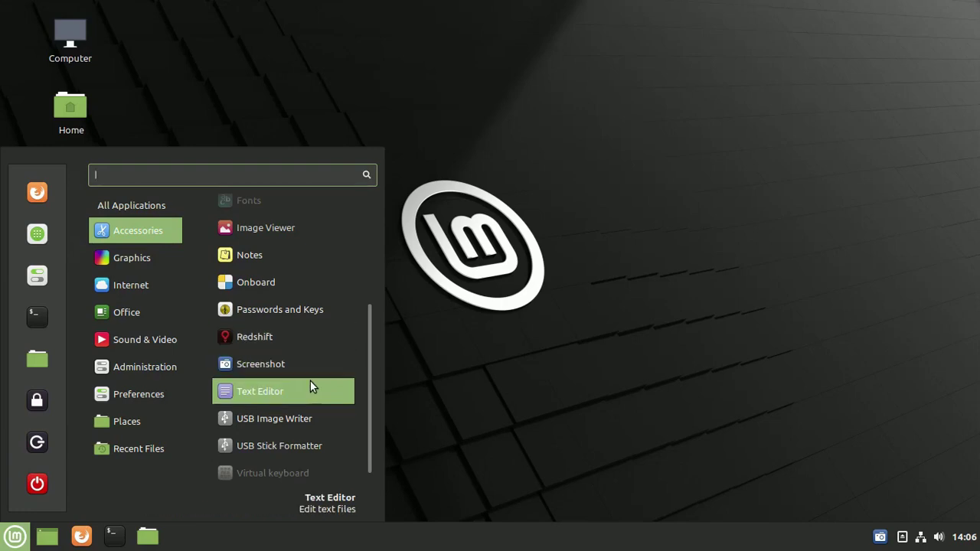
{"action": "scroll", "coordinate": [311, 380], "scroll_direction": "down", "scroll_amount": 1}
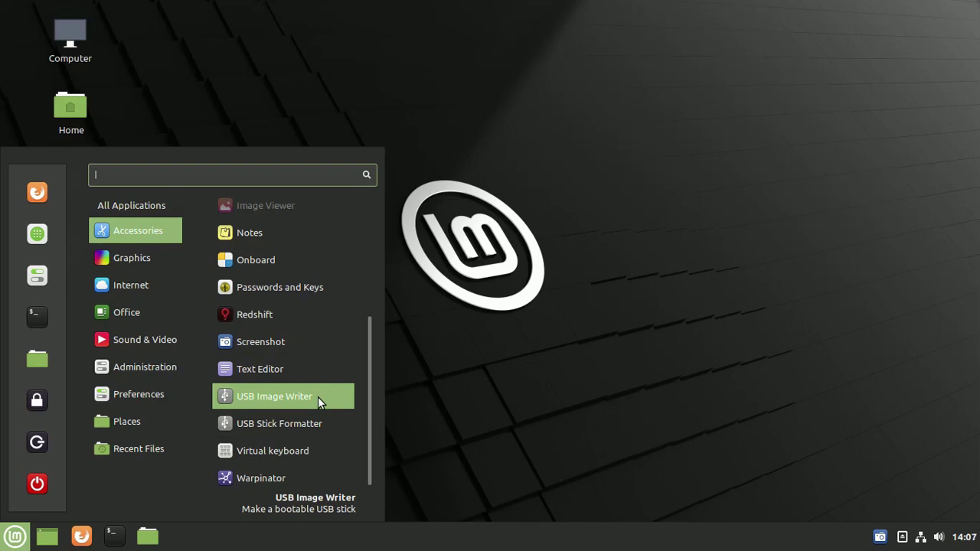
{"action": "mouse_move", "coordinate": [127, 266]}
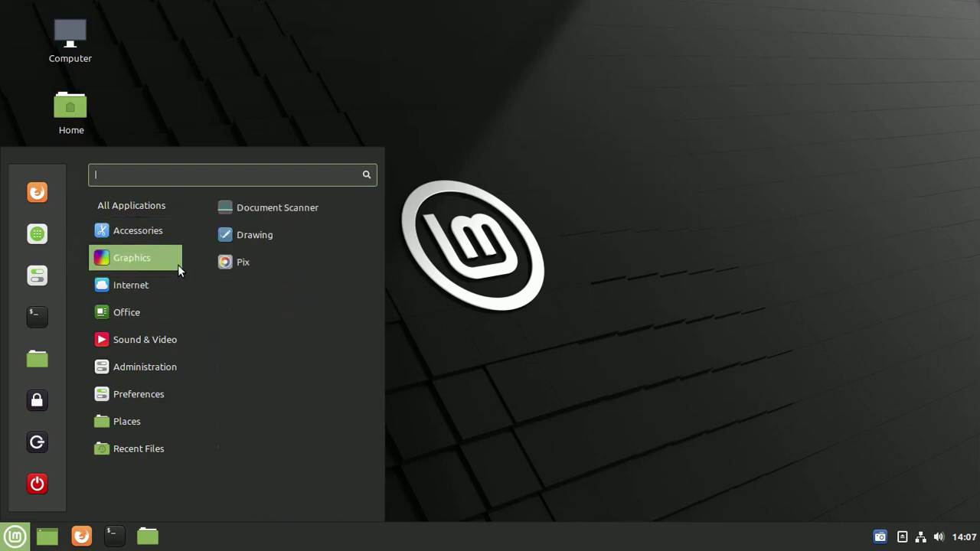
{"action": "mouse_move", "coordinate": [156, 284]}
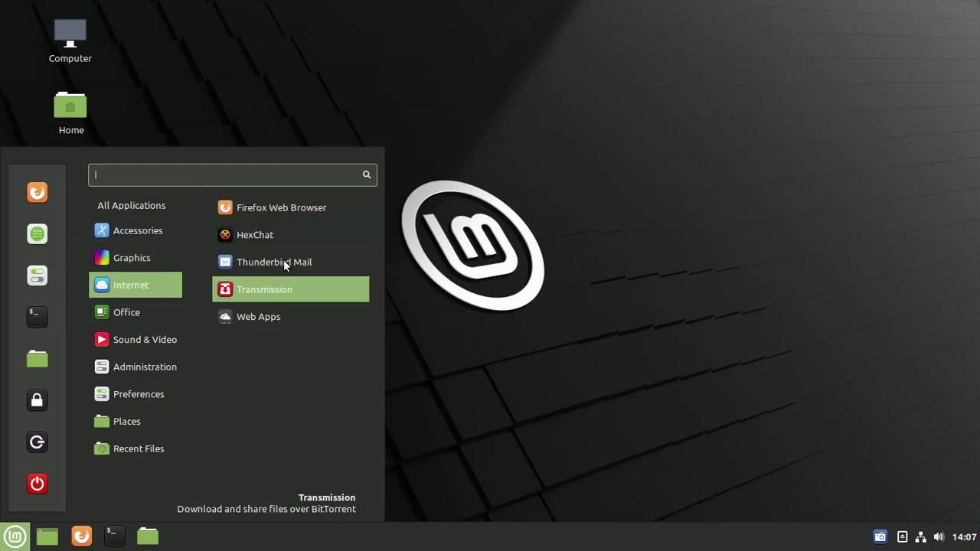
{"action": "mouse_move", "coordinate": [160, 307]}
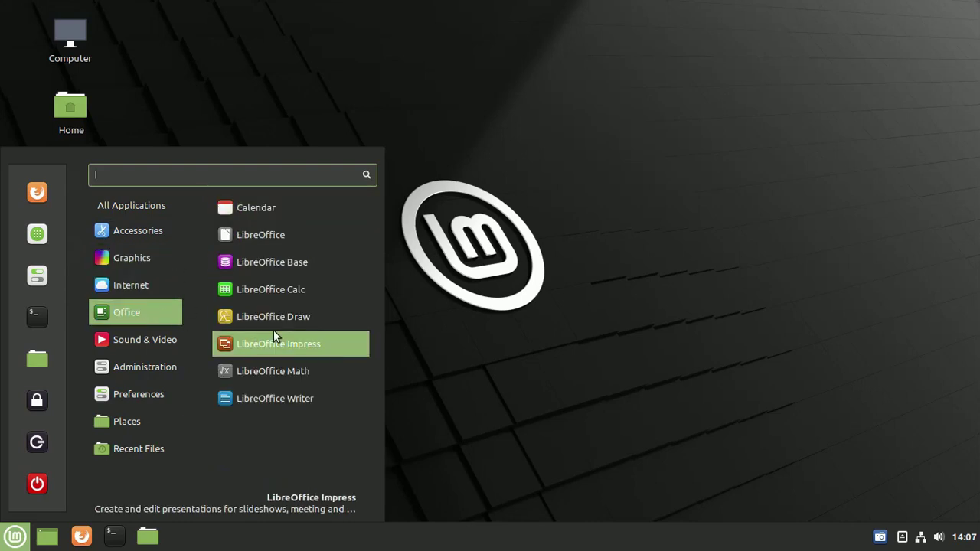
{"action": "mouse_move", "coordinate": [156, 337]}
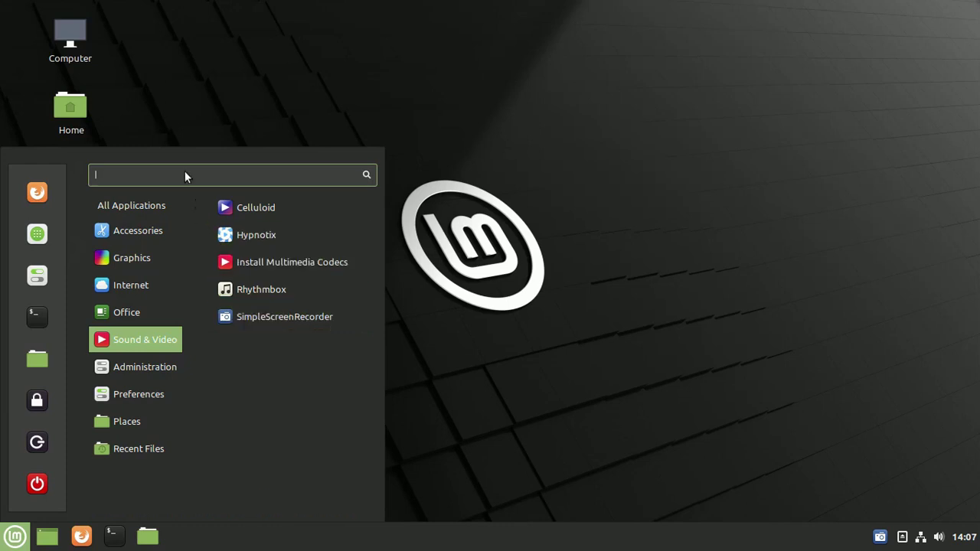
Step: Examine the Administration and Preferences tools, the Places entries and Recent Files in the applications menu
{"action": "mouse_move", "coordinate": [159, 370]}
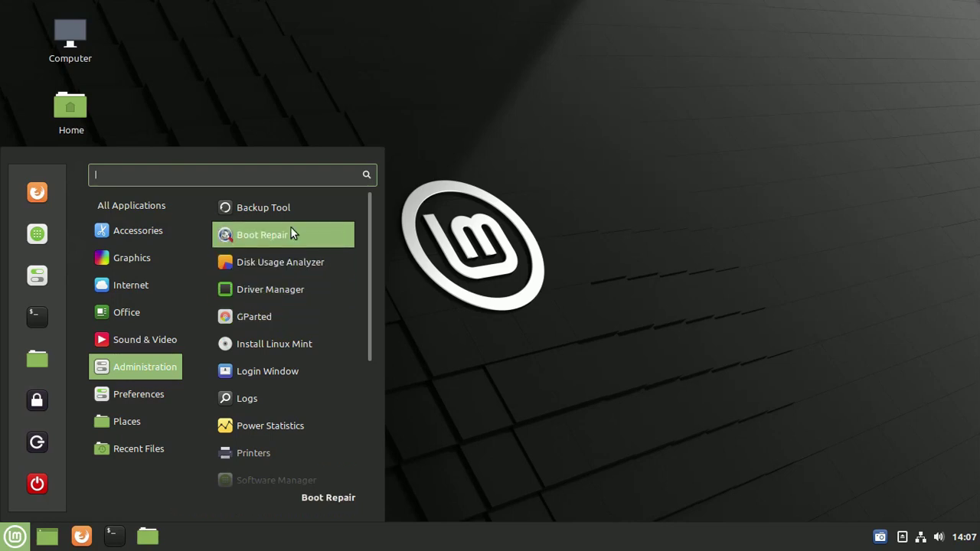
{"action": "scroll", "coordinate": [349, 310], "scroll_direction": "down", "scroll_amount": 3}
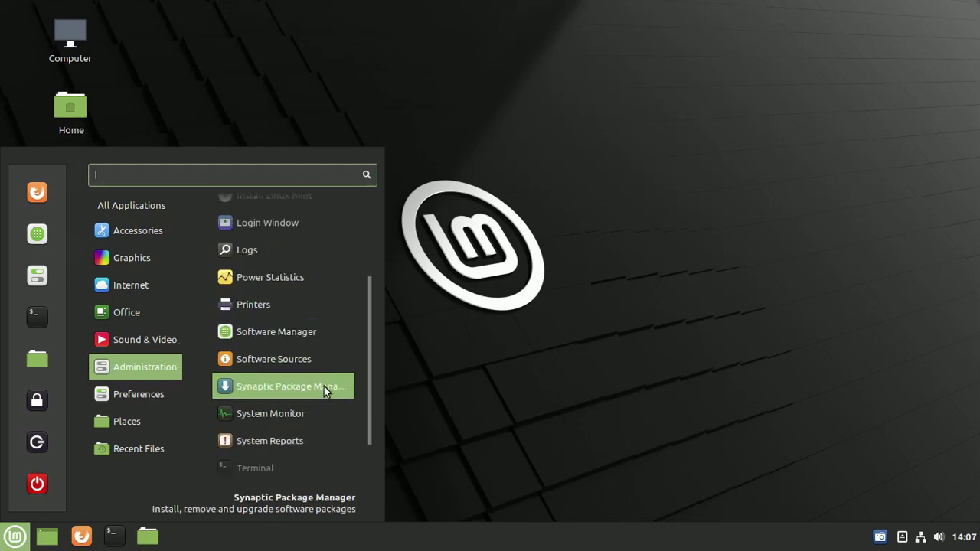
{"action": "scroll", "coordinate": [324, 386], "scroll_direction": "down", "scroll_amount": 2}
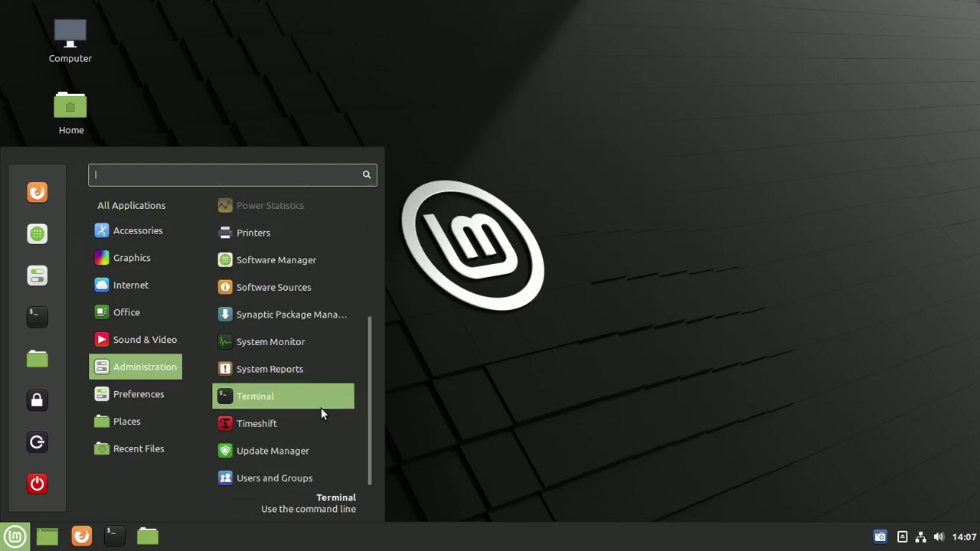
{"action": "mouse_move", "coordinate": [144, 399]}
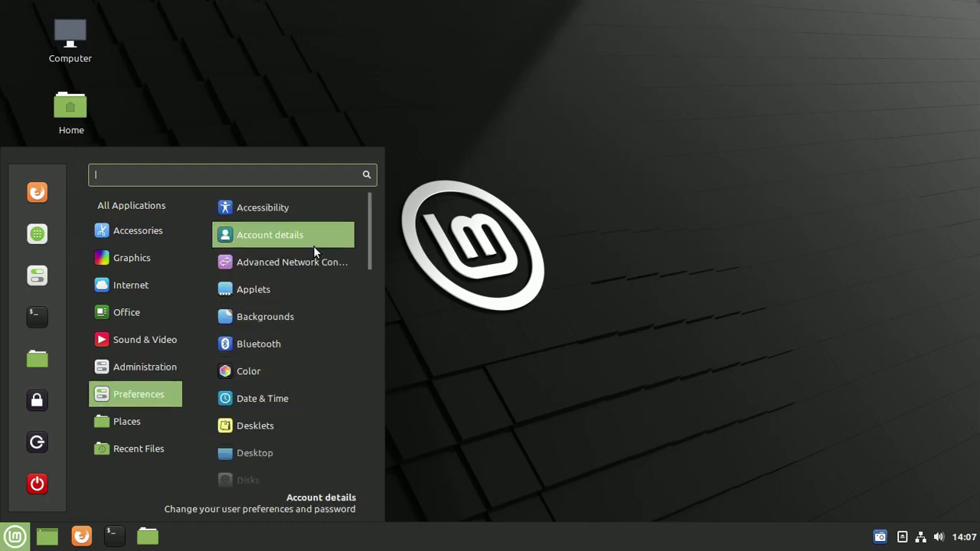
{"action": "scroll", "coordinate": [314, 249], "scroll_direction": "down", "scroll_amount": 2}
{"action": "scroll", "coordinate": [318, 263], "scroll_direction": "down", "scroll_amount": 4}
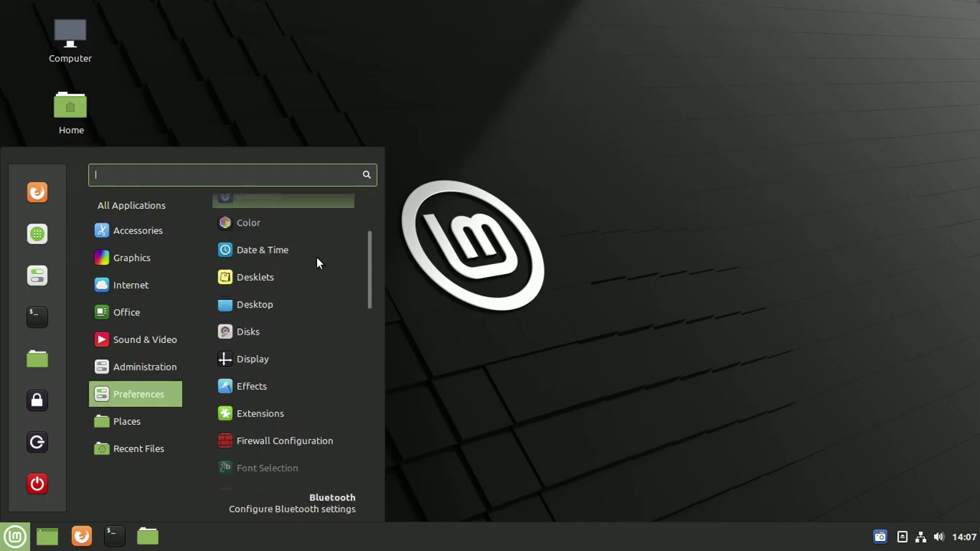
{"action": "scroll", "coordinate": [320, 270], "scroll_direction": "down", "scroll_amount": 4}
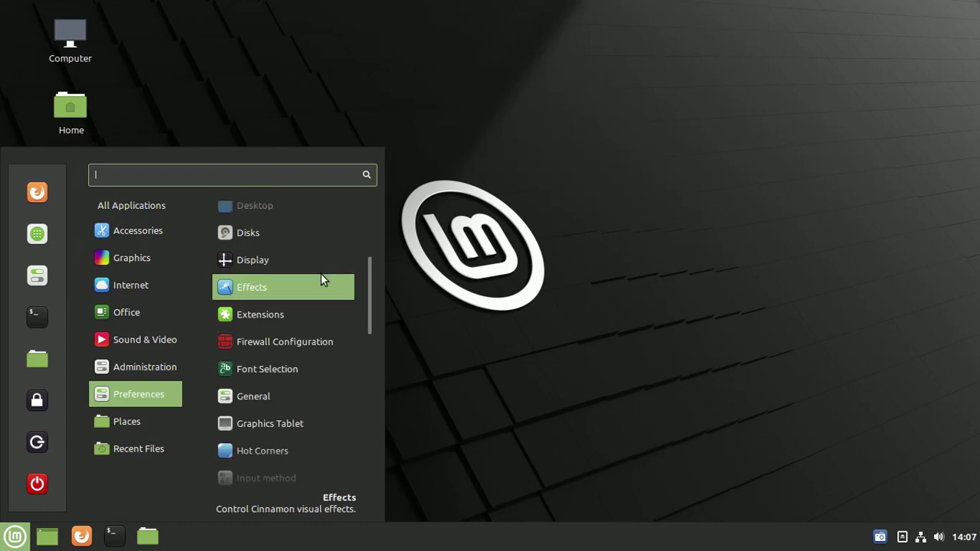
{"action": "mouse_move", "coordinate": [157, 422]}
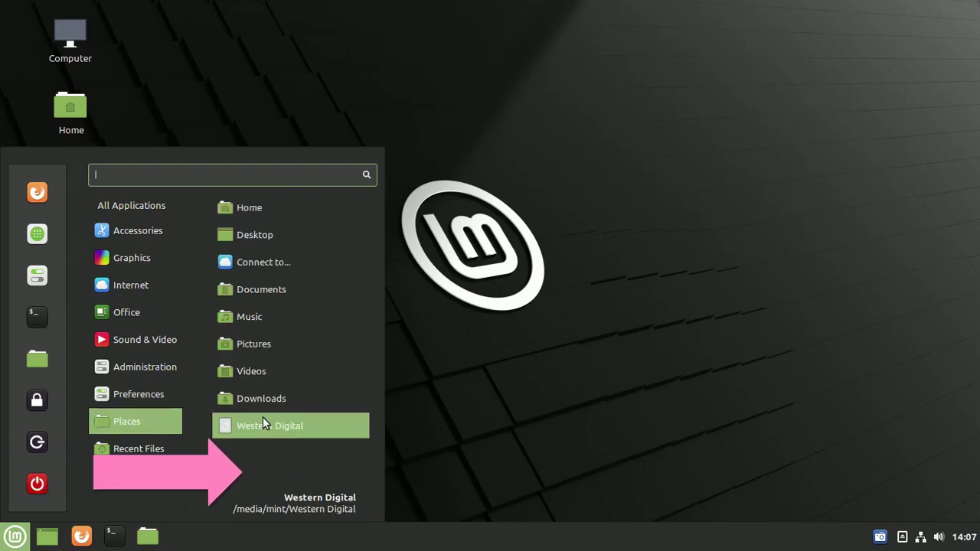
{"action": "mouse_move", "coordinate": [156, 446]}
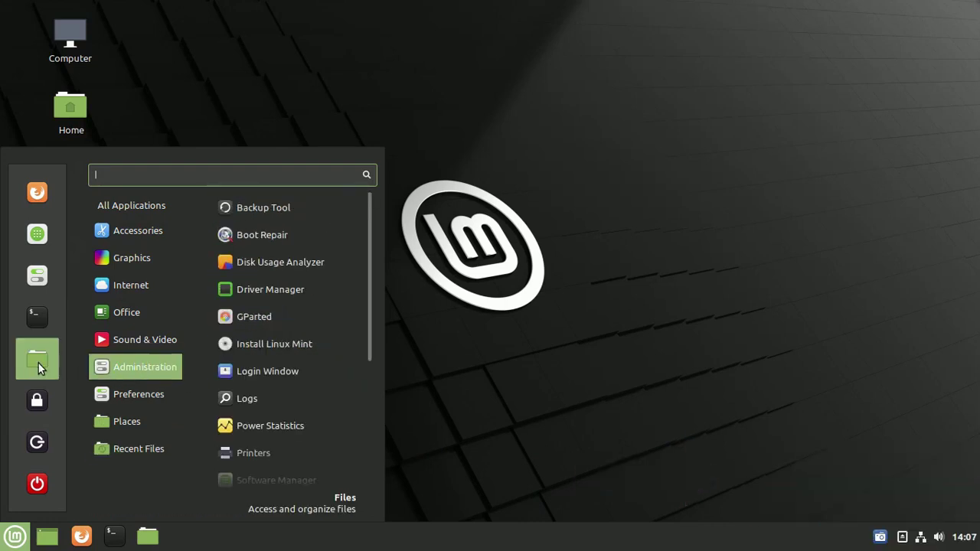
Step: Open System Settings, look through its Appearance, Preferences, Hardware and Administration sections, and close it
{"action": "left_click", "coordinate": [47, 280]}
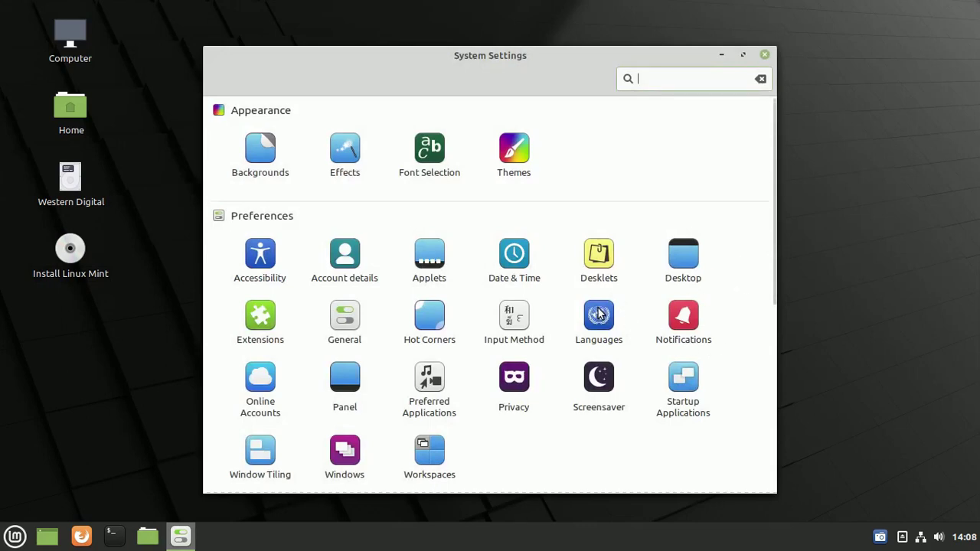
{"action": "scroll", "coordinate": [598, 314], "scroll_direction": "down", "scroll_amount": 4}
{"action": "scroll", "coordinate": [599, 314], "scroll_direction": "down", "scroll_amount": 5}
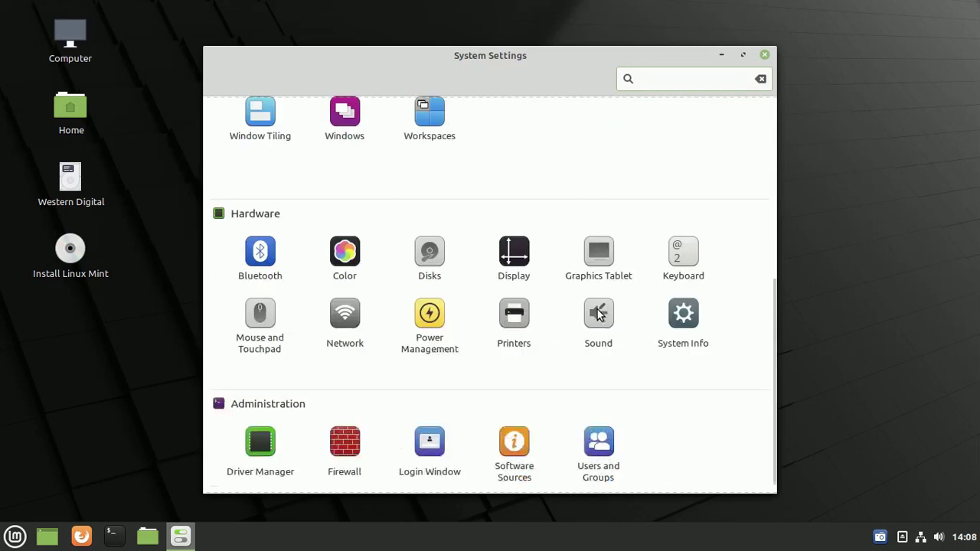
{"action": "scroll", "coordinate": [598, 314], "scroll_direction": "up", "scroll_amount": 6}
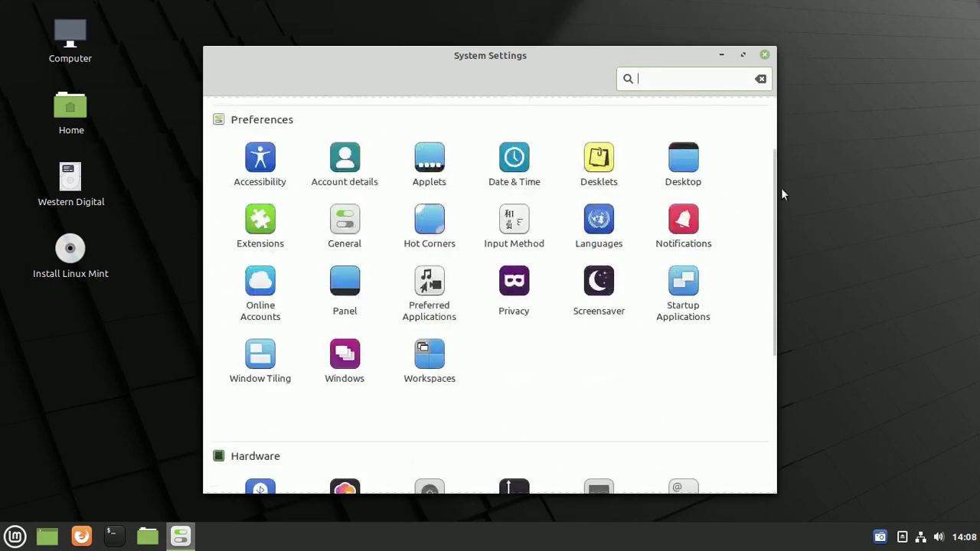
{"action": "left_click", "coordinate": [766, 57]}
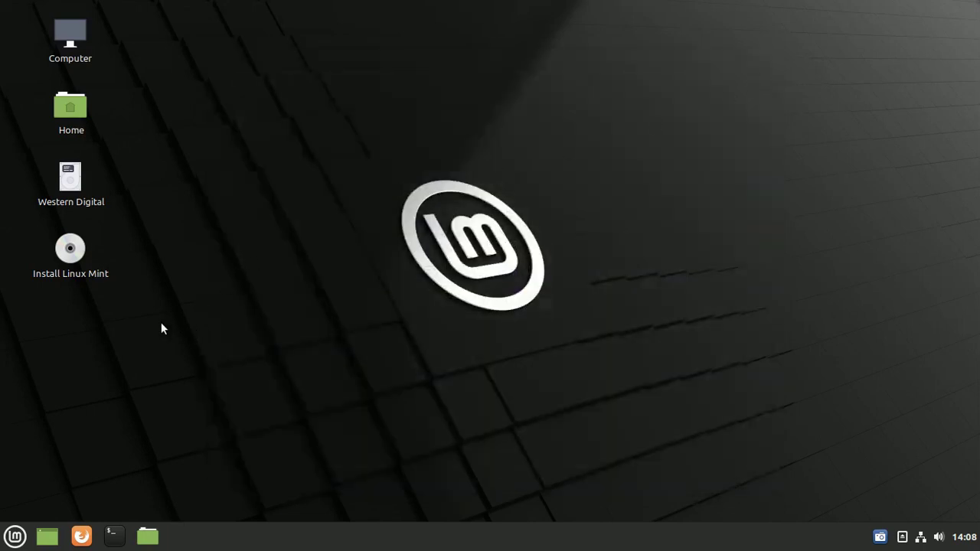
Step: Launch the Linux Mint installer and accept English as the language with the English (US) keyboard layout
{"action": "right_click", "coordinate": [70, 256]}
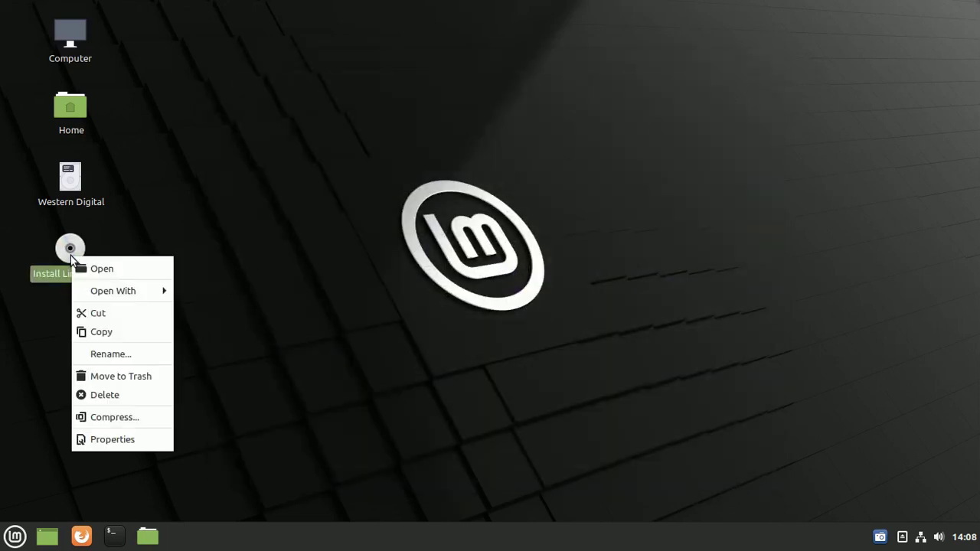
{"action": "left_click", "coordinate": [114, 270]}
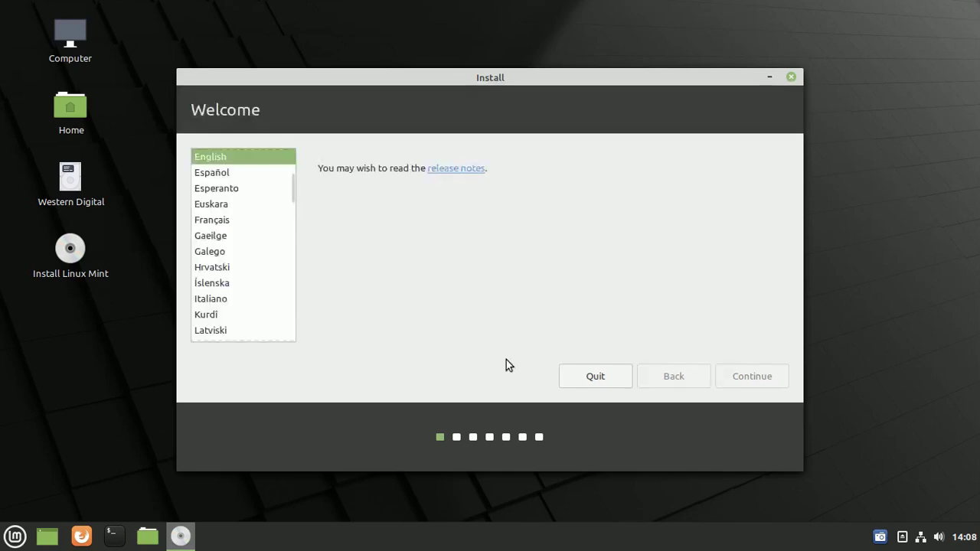
{"action": "scroll", "coordinate": [260, 225], "scroll_direction": "down", "scroll_amount": 5}
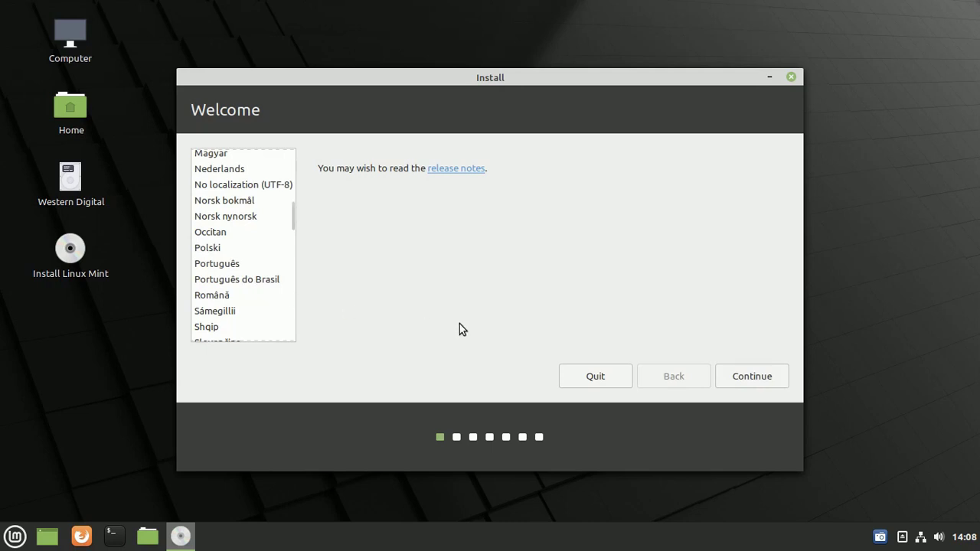
{"action": "left_click", "coordinate": [761, 378]}
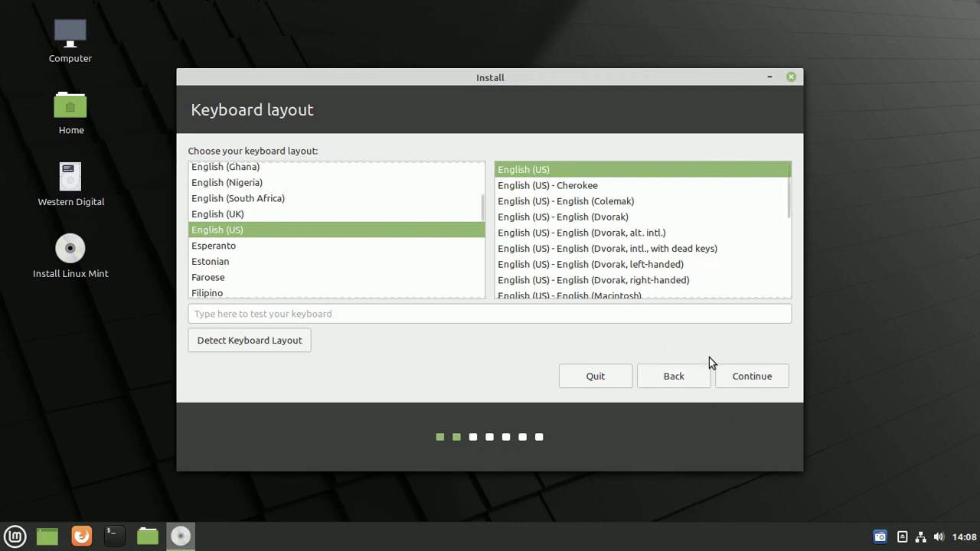
{"action": "left_click", "coordinate": [754, 379]}
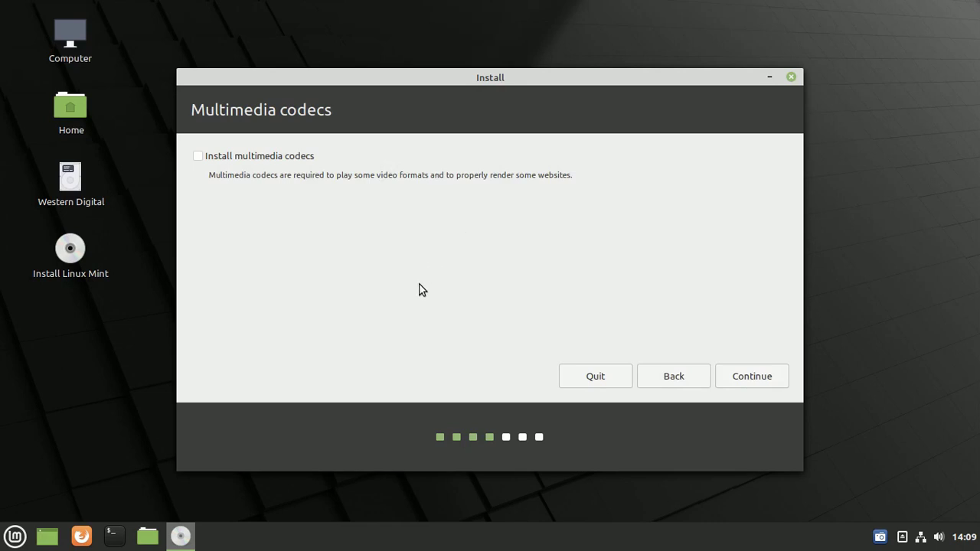
Step: Continue without installing multimedia codecs and let the installer unmount the partitions in use on /dev/sdb
{"action": "left_click", "coordinate": [763, 383]}
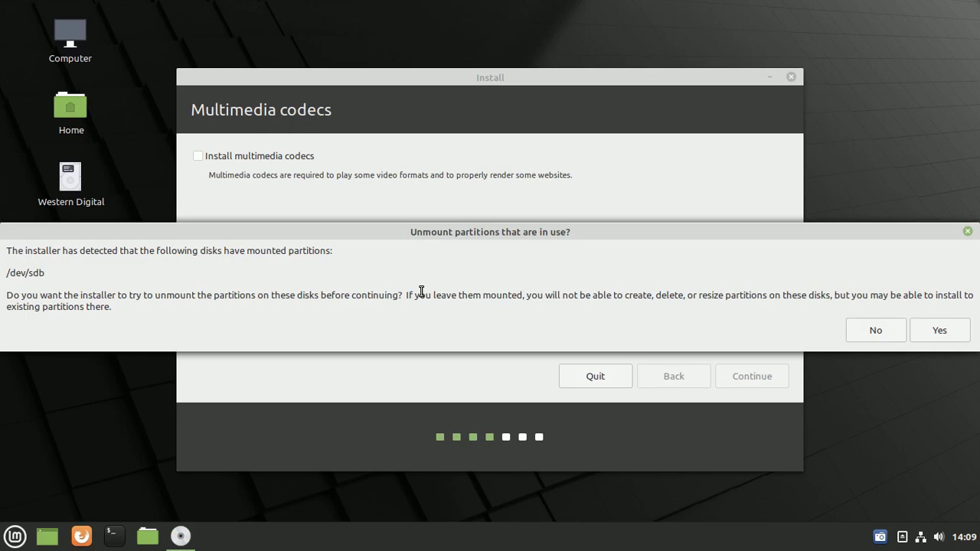
{"action": "left_click", "coordinate": [955, 330]}
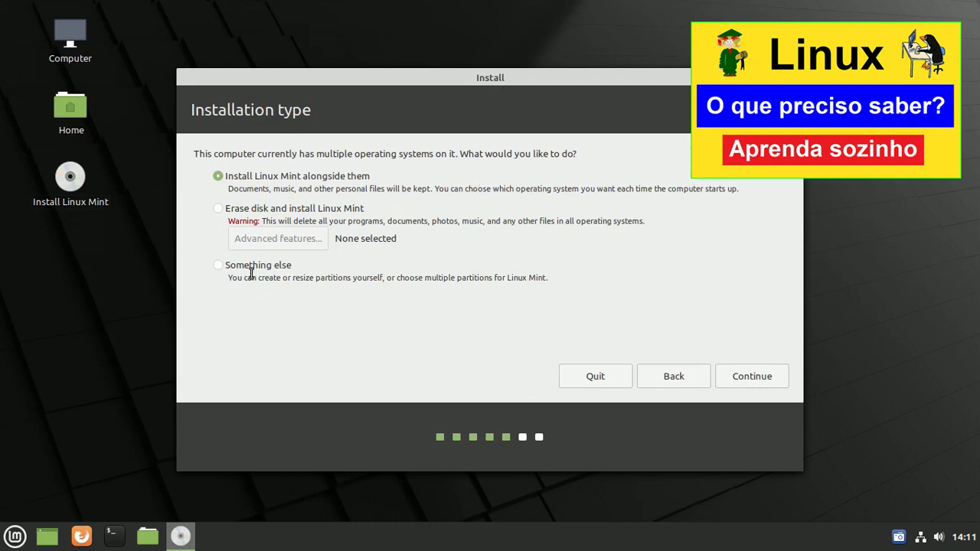
Step: Choose Something else as the installation type and continue to manual partitioning
{"action": "left_click", "coordinate": [219, 208]}
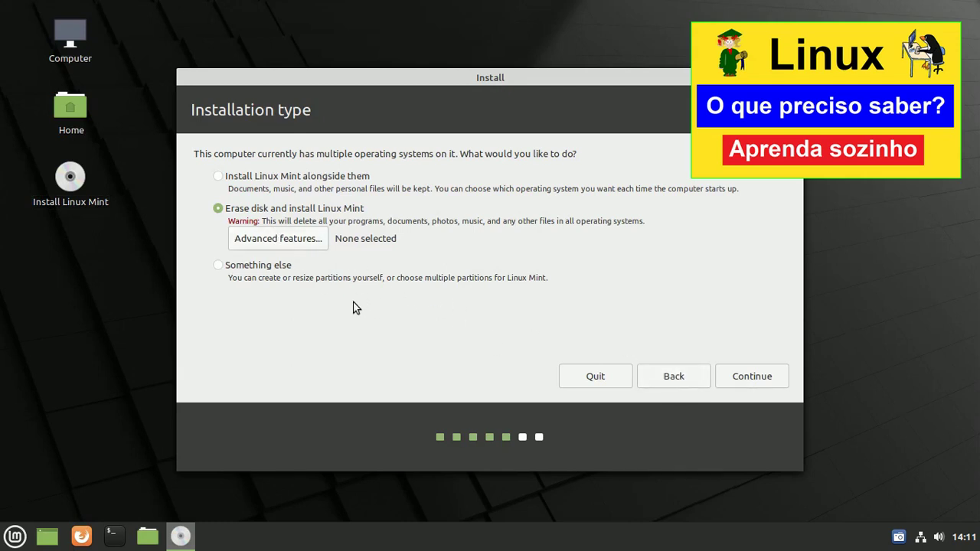
{"action": "left_click", "coordinate": [218, 266]}
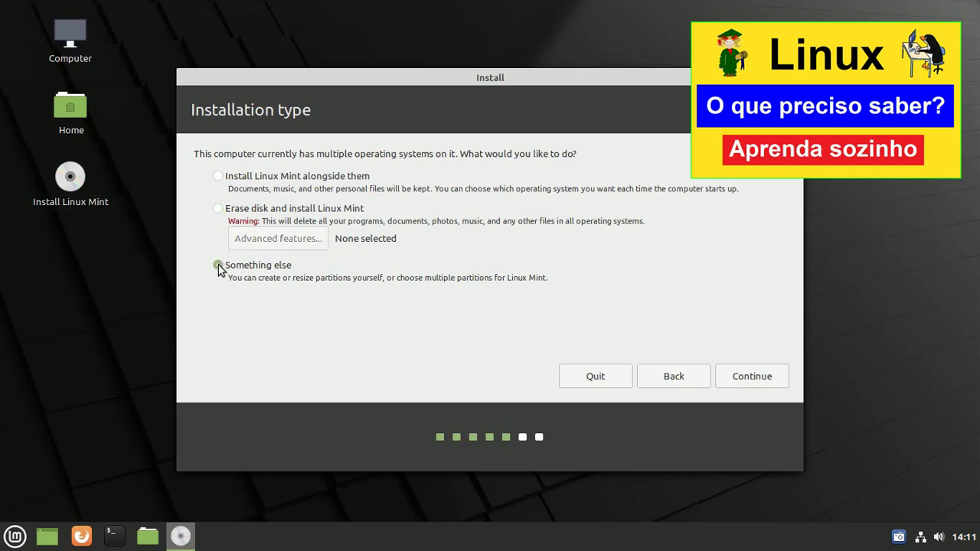
{"action": "left_click", "coordinate": [761, 378]}
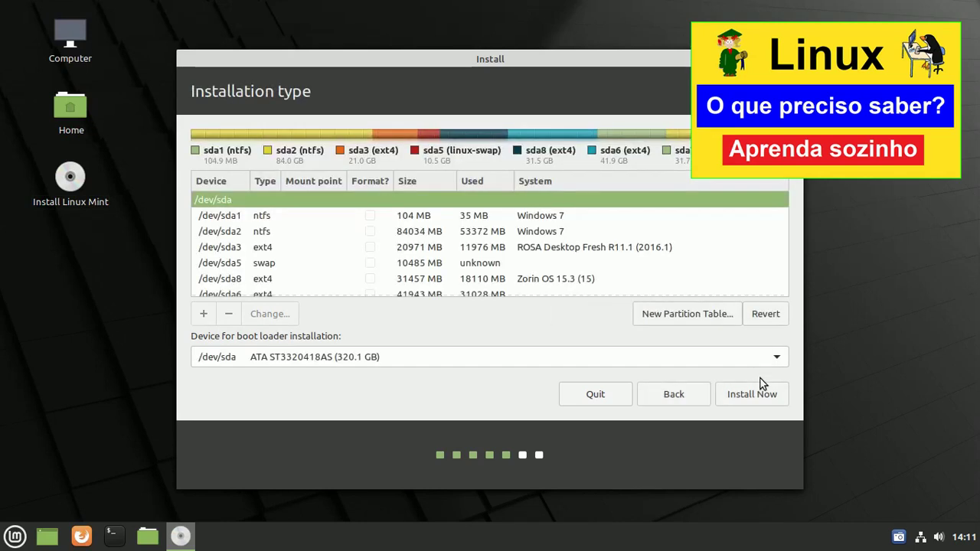
Step: Examine the partitions on /dev/sda and the boot loader device choices, keeping the 320.1 GB disk /dev/sda selected
{"action": "left_click", "coordinate": [558, 217]}
{"action": "left_click", "coordinate": [554, 229]}
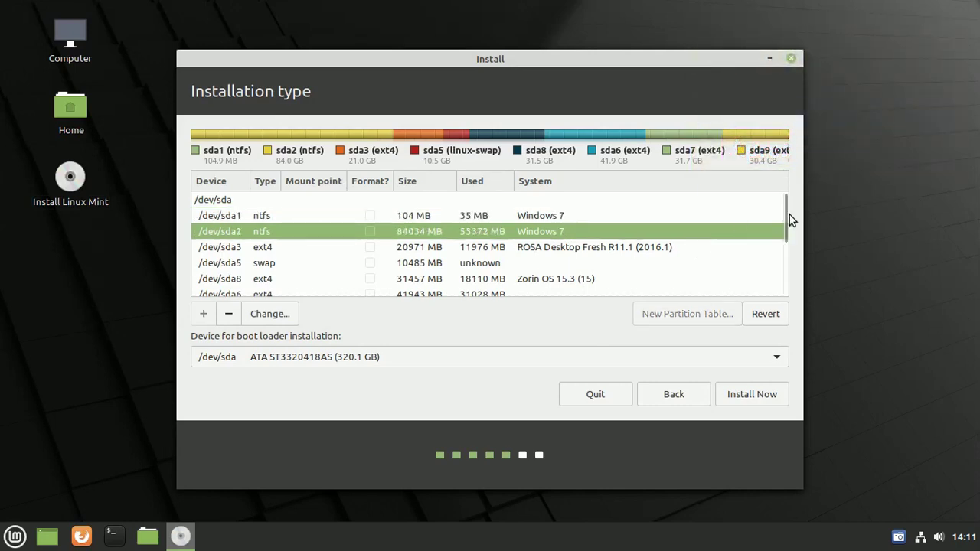
{"action": "left_click_drag", "start_coordinate": [784, 215], "coordinate": [792, 192]}
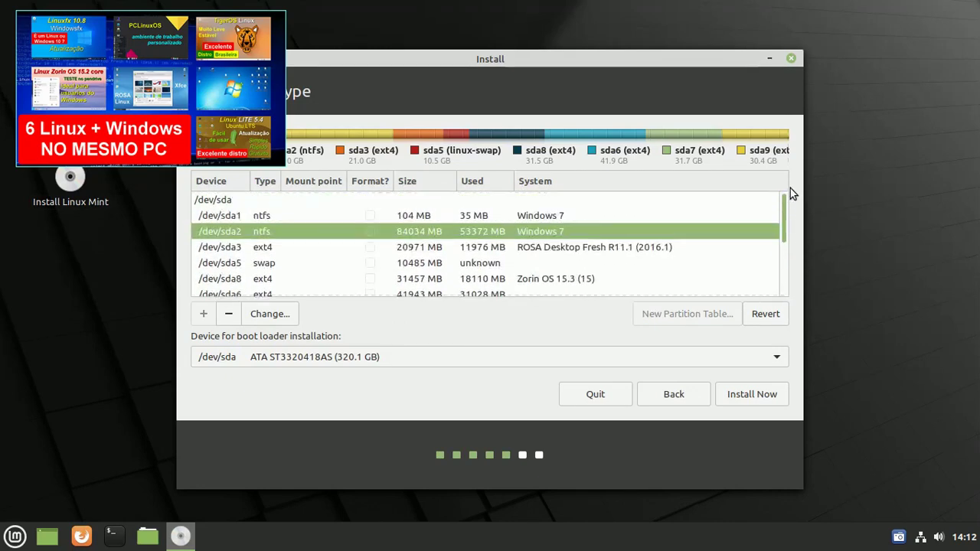
{"action": "left_click", "coordinate": [501, 366]}
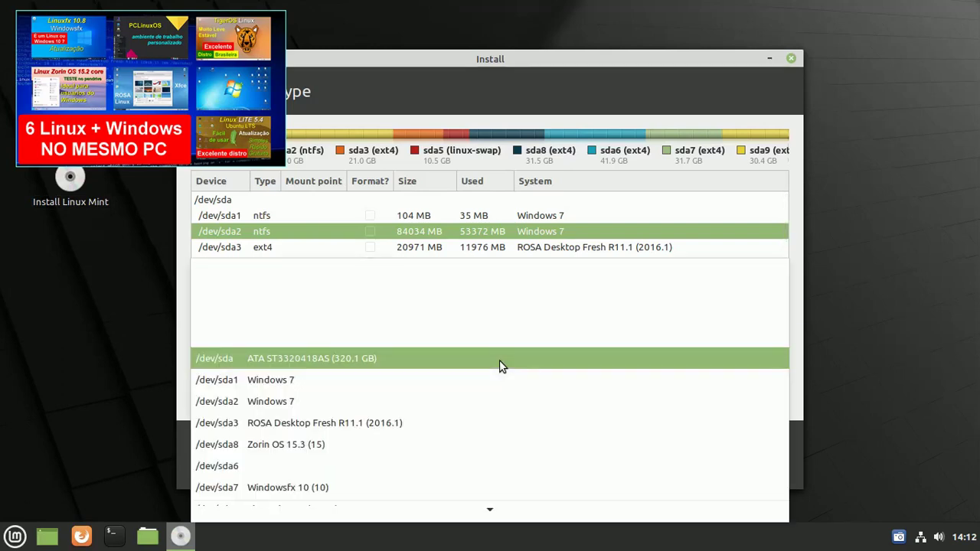
{"action": "left_click", "coordinate": [500, 362]}
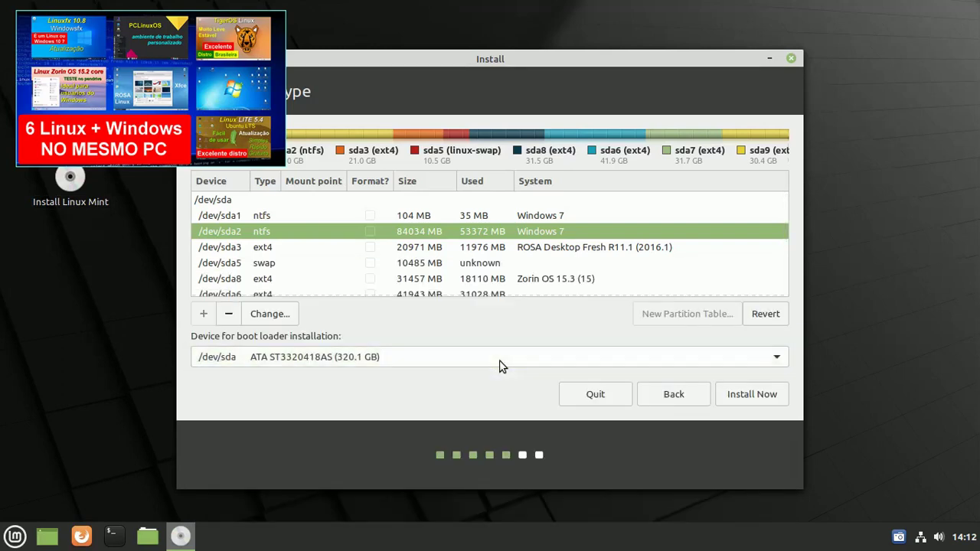
Step: Review the full list of partitions and installed systems on /dev/sda, along with the boot loader device, keeping /dev/sda selected
{"action": "scroll", "coordinate": [414, 269], "scroll_direction": "down", "scroll_amount": 5}
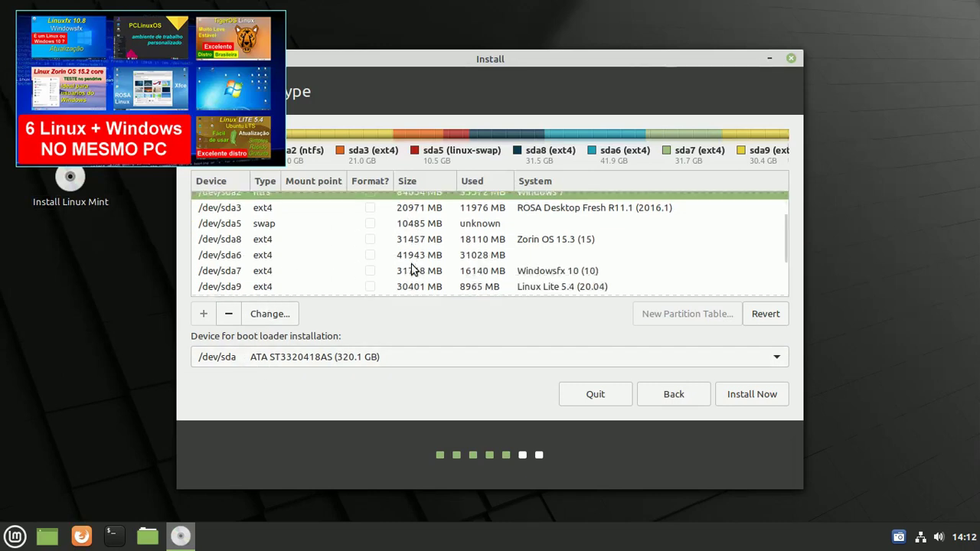
{"action": "left_click", "coordinate": [268, 292]}
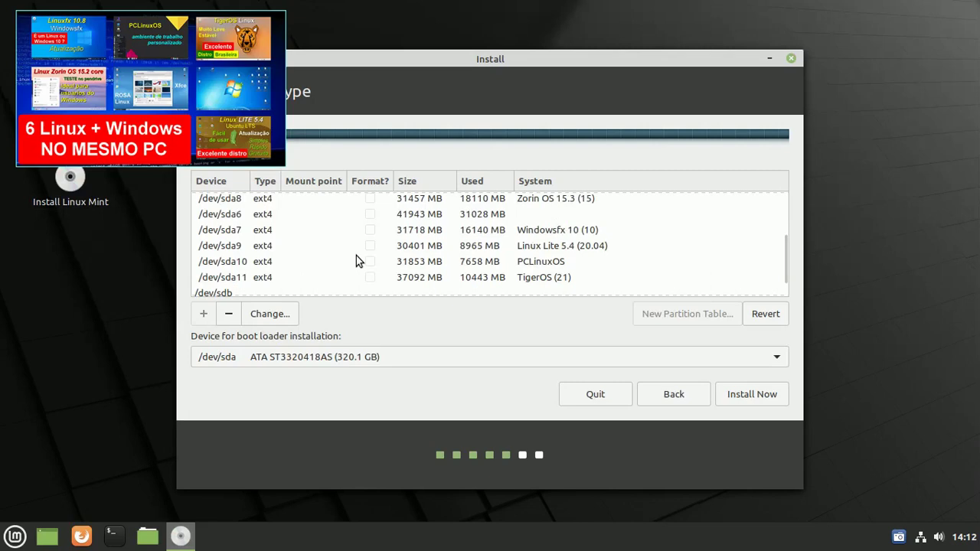
{"action": "scroll", "coordinate": [484, 265], "scroll_direction": "up", "scroll_amount": 1}
{"action": "scroll", "coordinate": [484, 266], "scroll_direction": "up", "scroll_amount": 4}
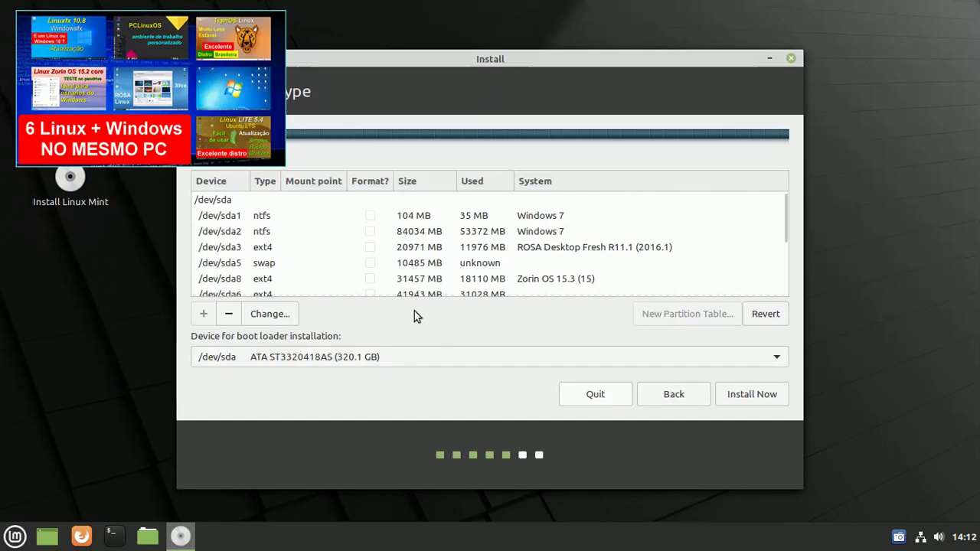
{"action": "left_click", "coordinate": [518, 357]}
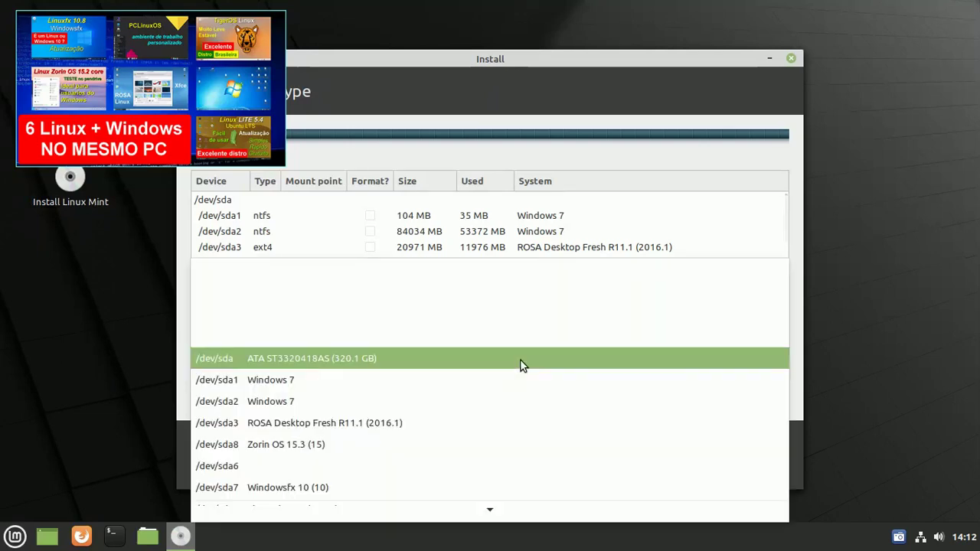
{"action": "left_click", "coordinate": [520, 359]}
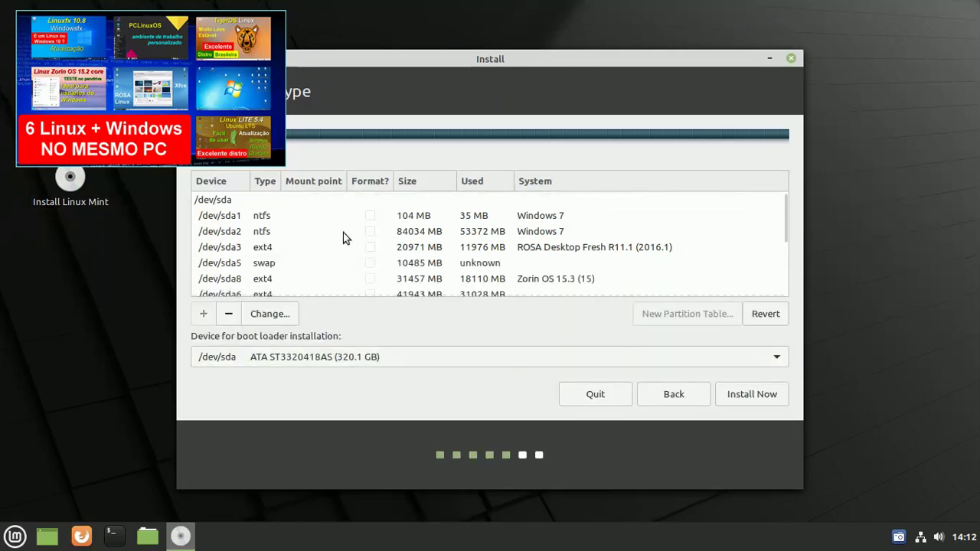
{"action": "left_click", "coordinate": [314, 215]}
{"action": "scroll", "coordinate": [456, 242], "scroll_direction": "down", "scroll_amount": 3}
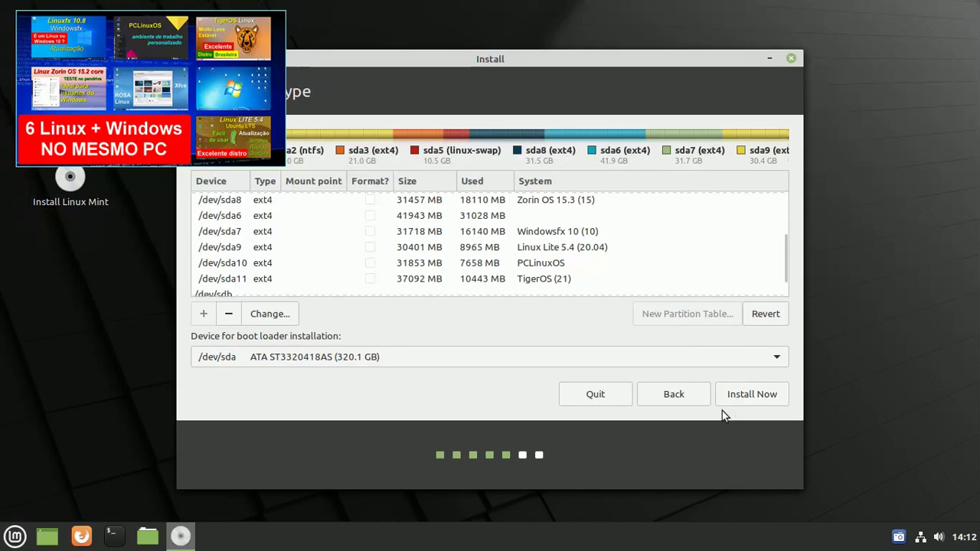
{"action": "left_click", "coordinate": [16, 537]}
{"action": "mouse_move", "coordinate": [138, 393]}
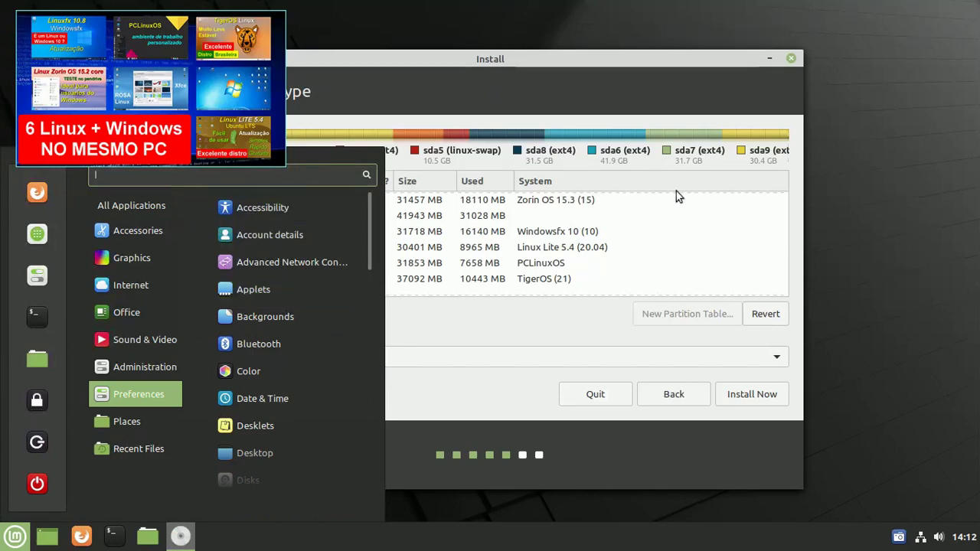
{"action": "left_click", "coordinate": [657, 80]}
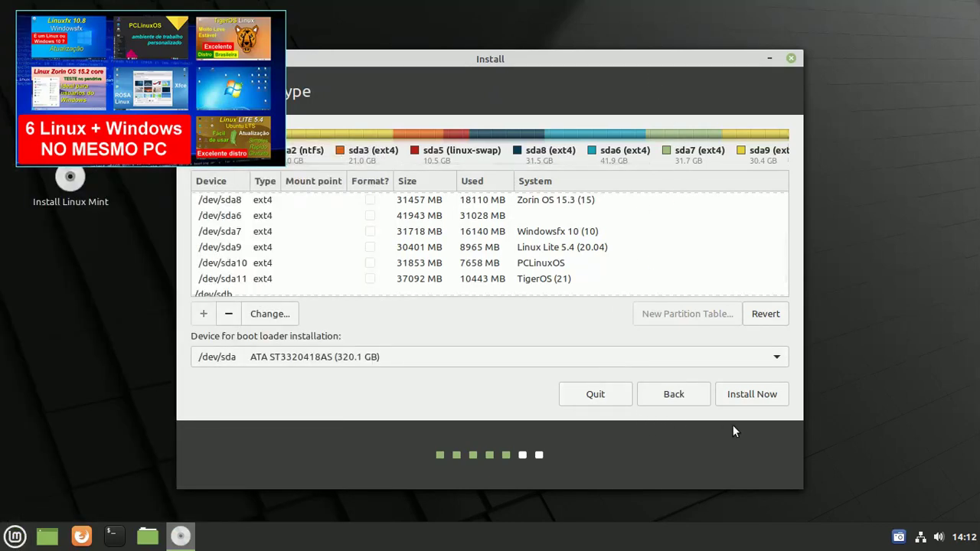
Step: Quit the Linux Mint installation without installing and confirm leaving the installer
{"action": "left_click", "coordinate": [600, 394]}
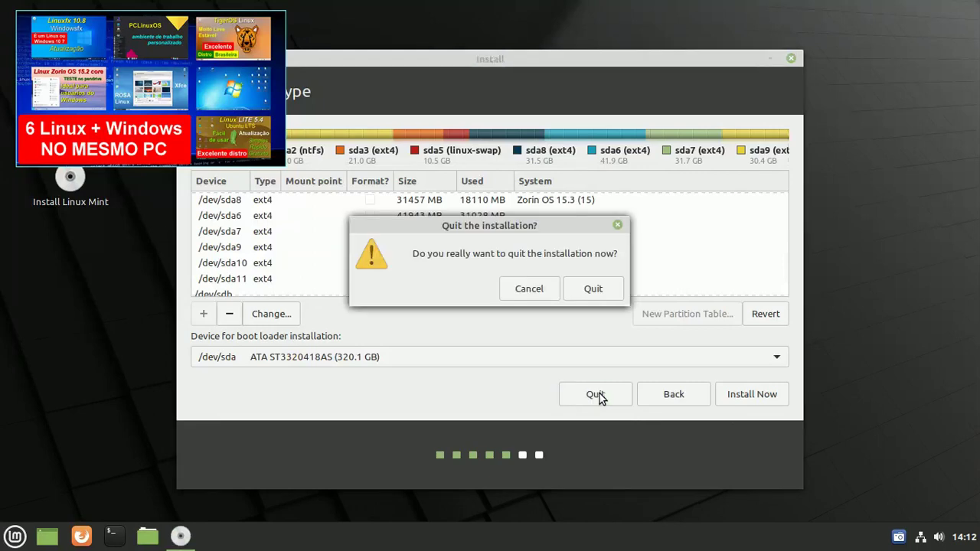
{"action": "left_click", "coordinate": [591, 292]}
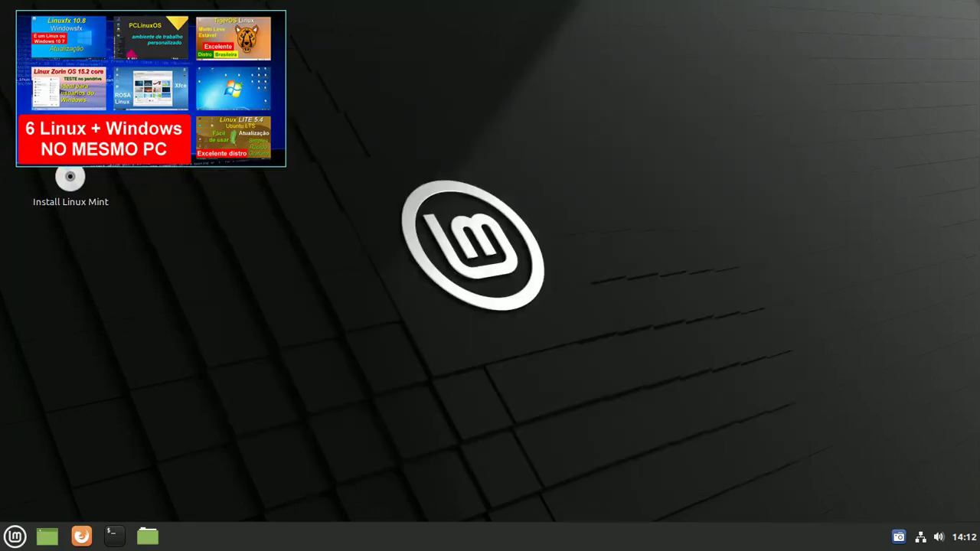
{"action": "left_click", "coordinate": [898, 537]}
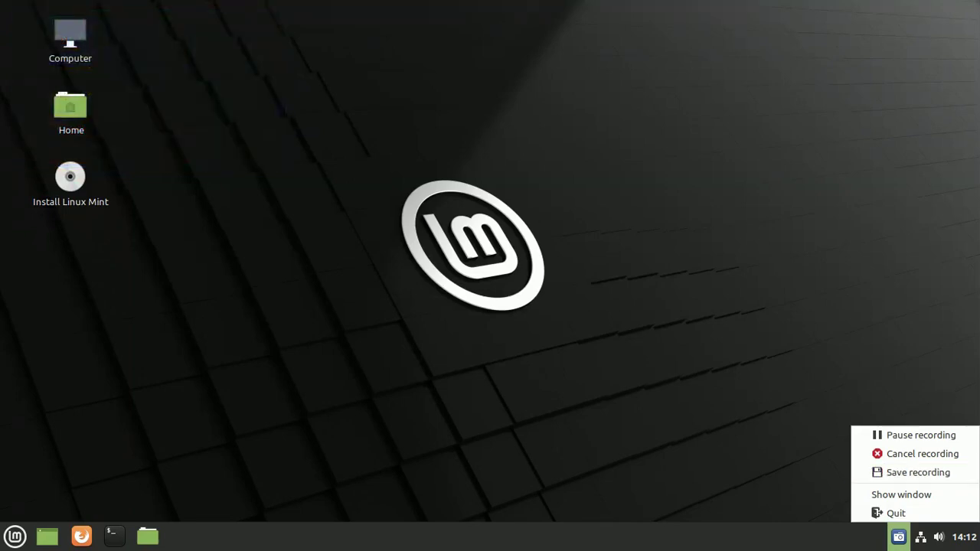
{"action": "key", "text": "Return"}
{"action": "left_click", "coordinate": [898, 537]}
{"action": "key", "text": "Up"}
{"action": "key", "text": "Up"}
{"action": "key", "text": "Return"}
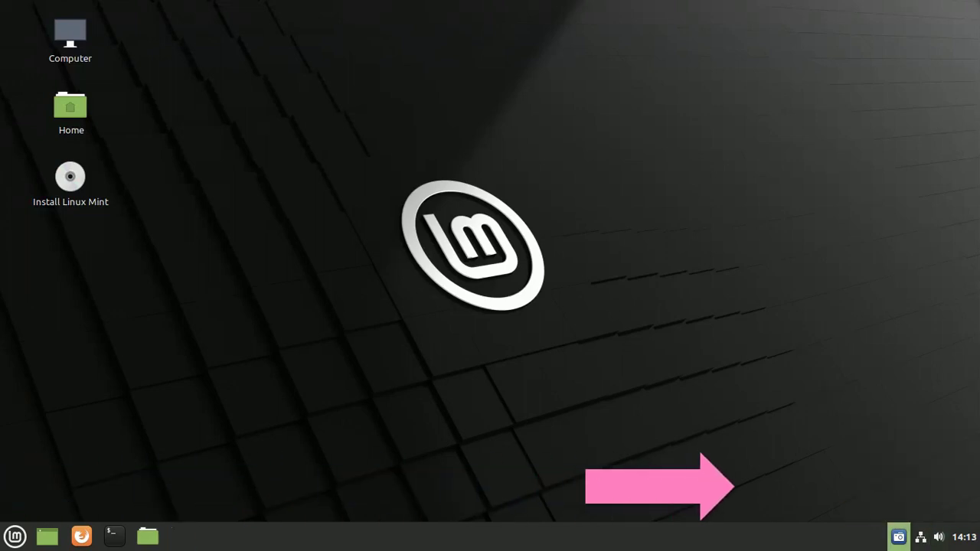
{"action": "left_click", "coordinate": [181, 536]}
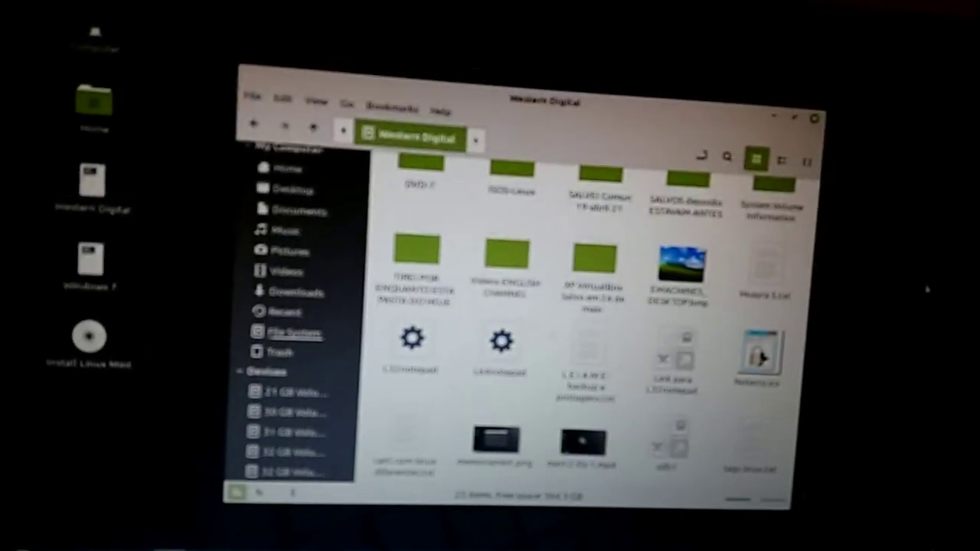
Step: Close the Western Digital file window and shut down the live session
{"action": "key", "text": "ctrl+w"}
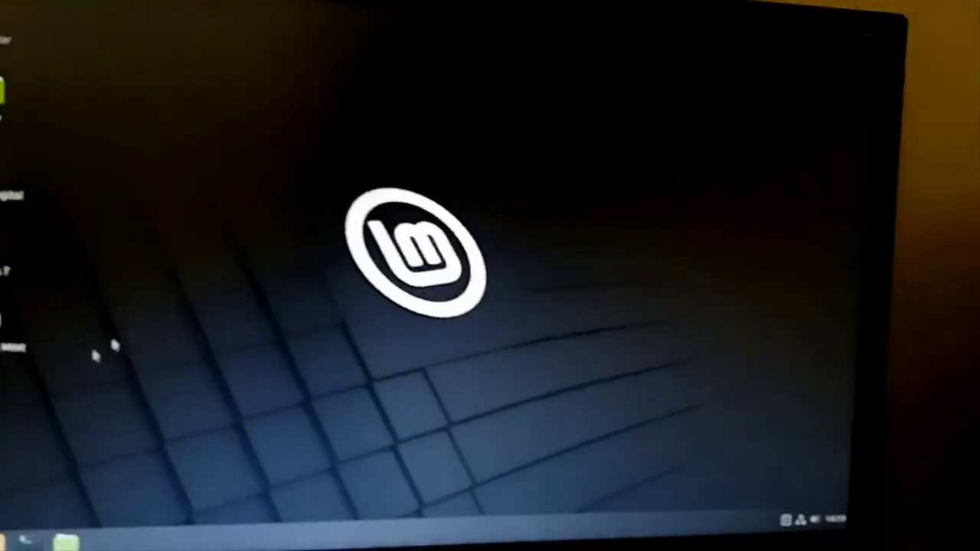
{"action": "key", "text": "super"}
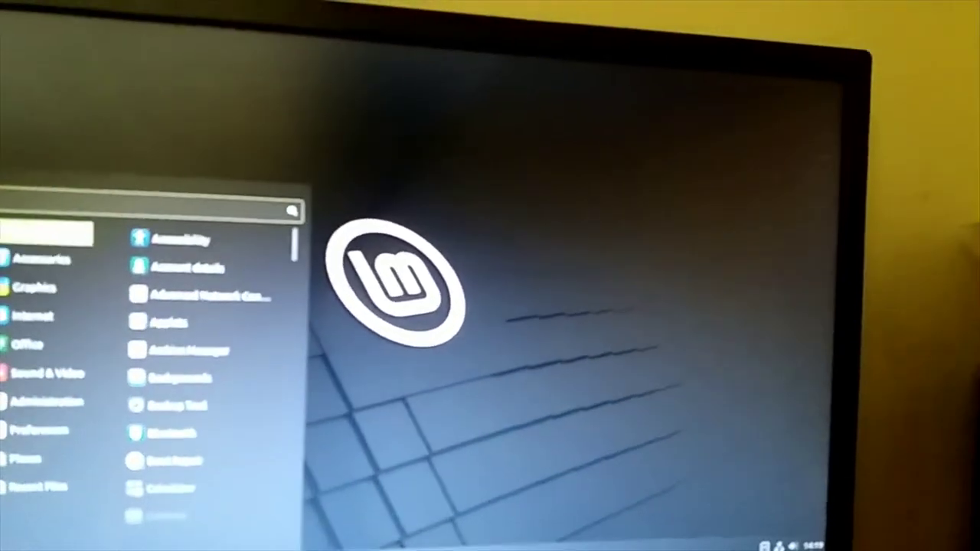
{"action": "left_click", "coordinate": [5, 506]}
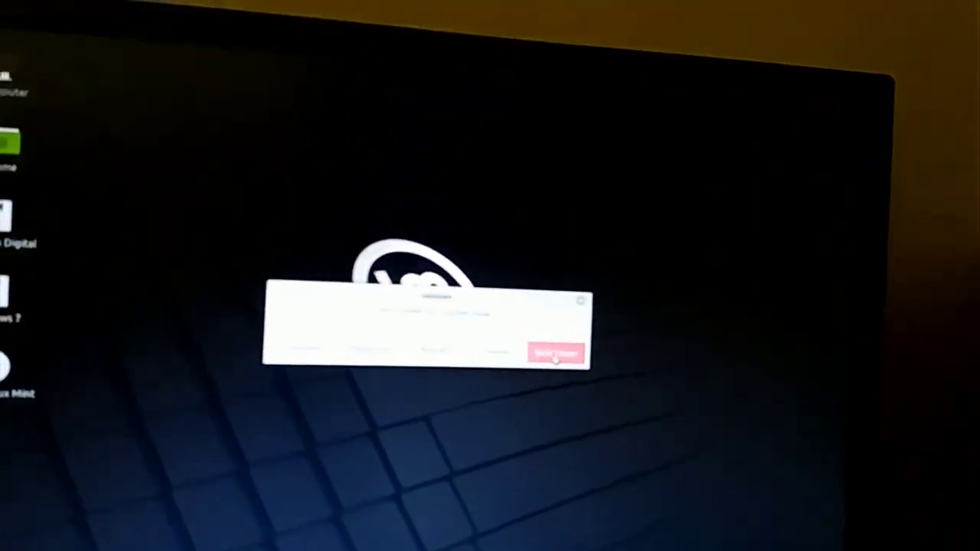
{"action": "left_click", "coordinate": [557, 355]}
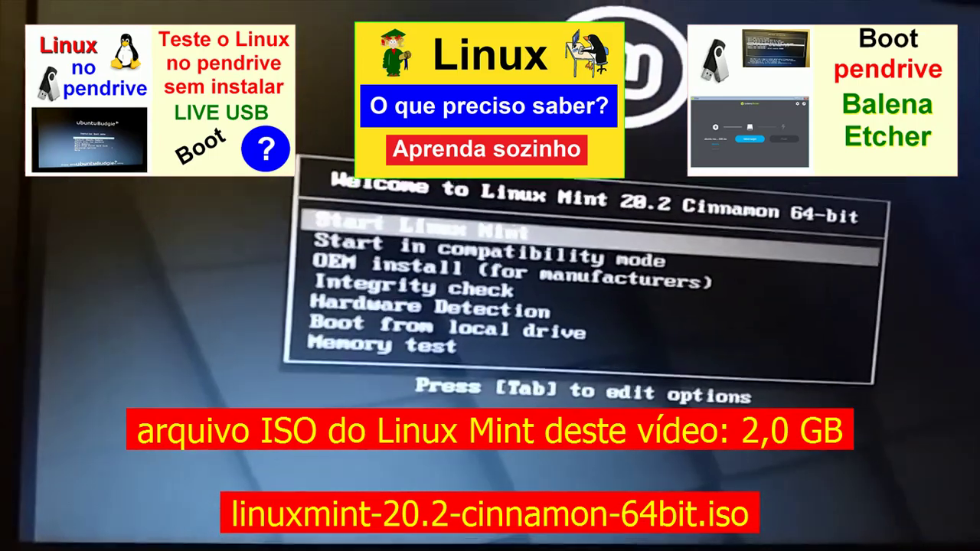
Step: Look through the first boot menu entries and view the boot parameters of Start Linux Mint without editing them
{"action": "key", "text": "Down"}
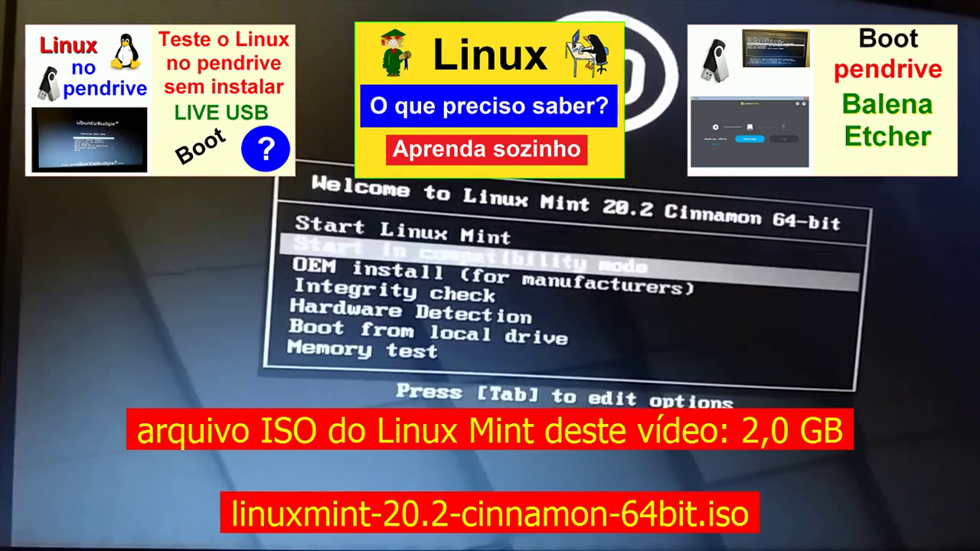
{"action": "key", "text": "Down"}
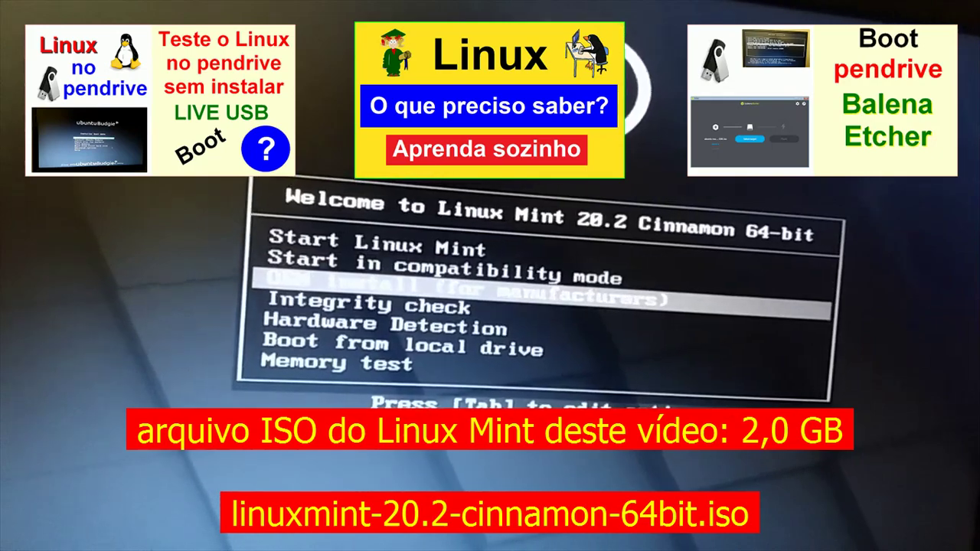
{"action": "key", "text": "Up"}
{"action": "key", "text": "Up"}
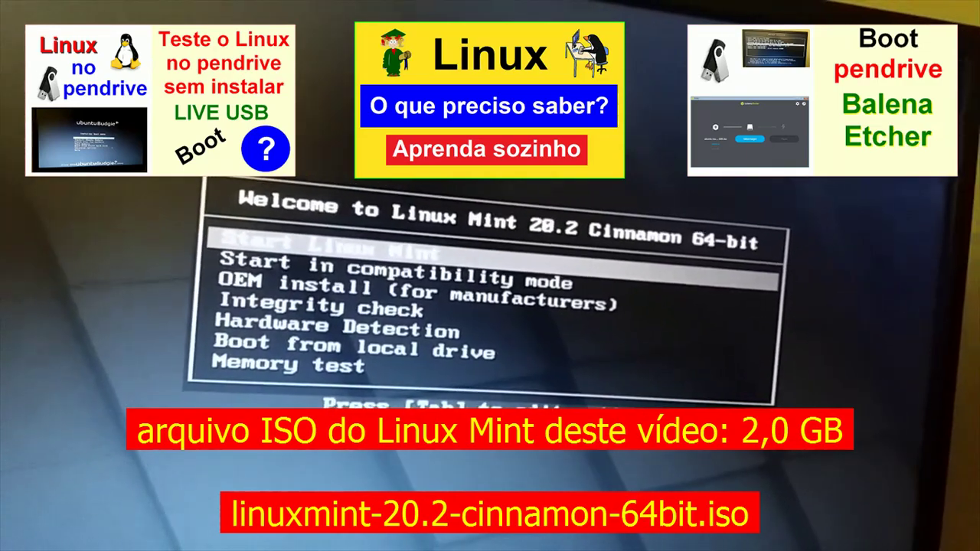
{"action": "key", "text": "Tab"}
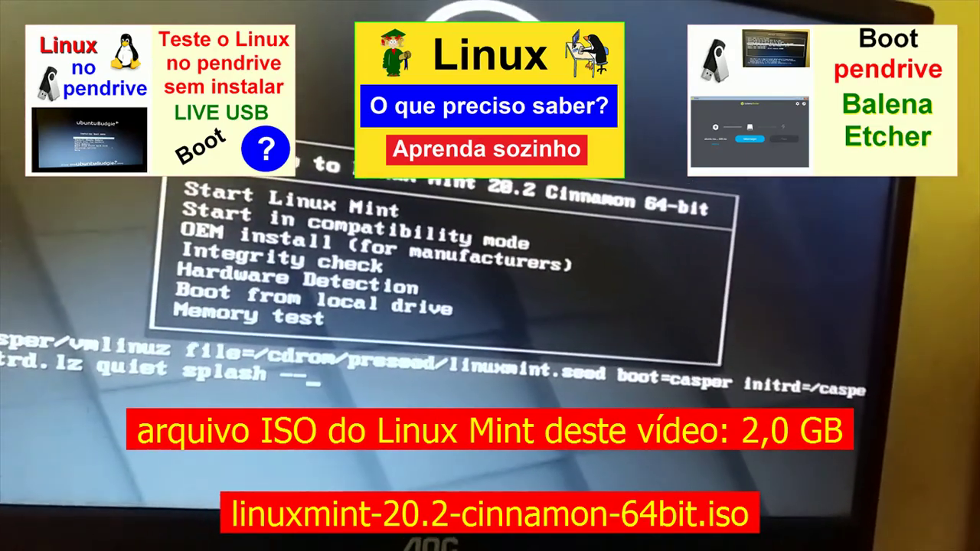
{"action": "key", "text": "Escape"}
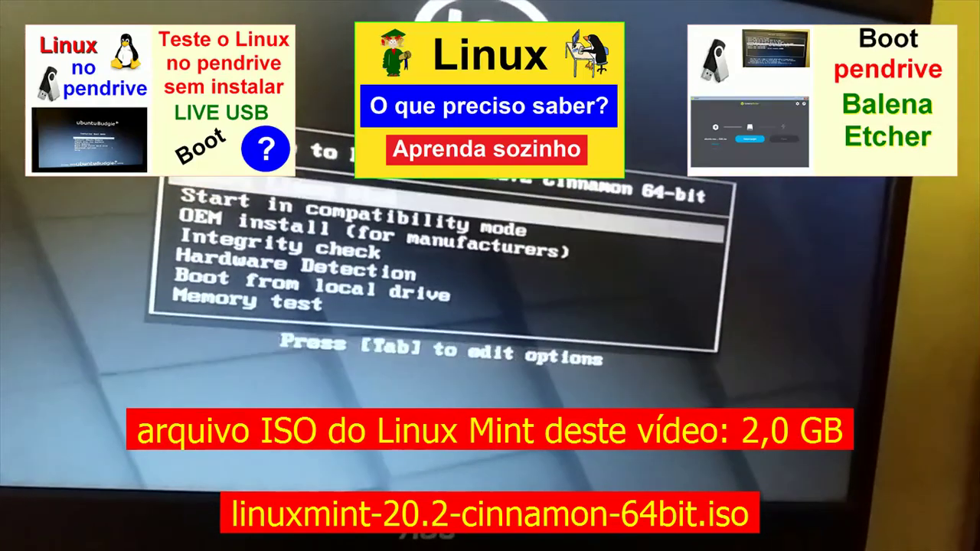
Step: Go through the remaining entries of the Linux Mint 20.2 Cinnamon boot menu and boot with Start Linux Mint
{"action": "key", "text": "Down"}
{"action": "key", "text": "Down"}
{"action": "key", "text": "Down"}
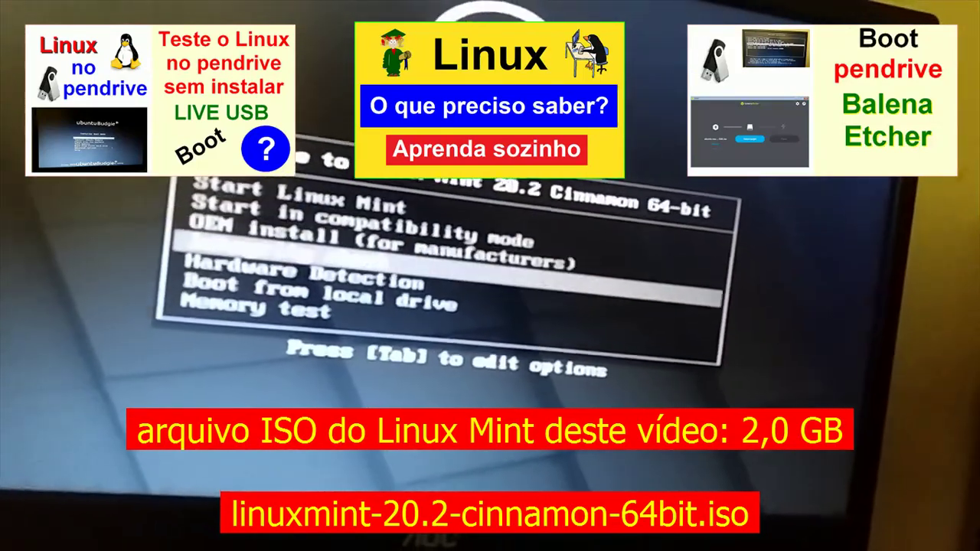
{"action": "key", "text": "Down"}
{"action": "key", "text": "Down"}
{"action": "key", "text": "Up"}
{"action": "key", "text": "Up"}
{"action": "key", "text": "Up"}
{"action": "key", "text": "Up"}
{"action": "key", "text": "Up"}
{"action": "key", "text": "Up"}
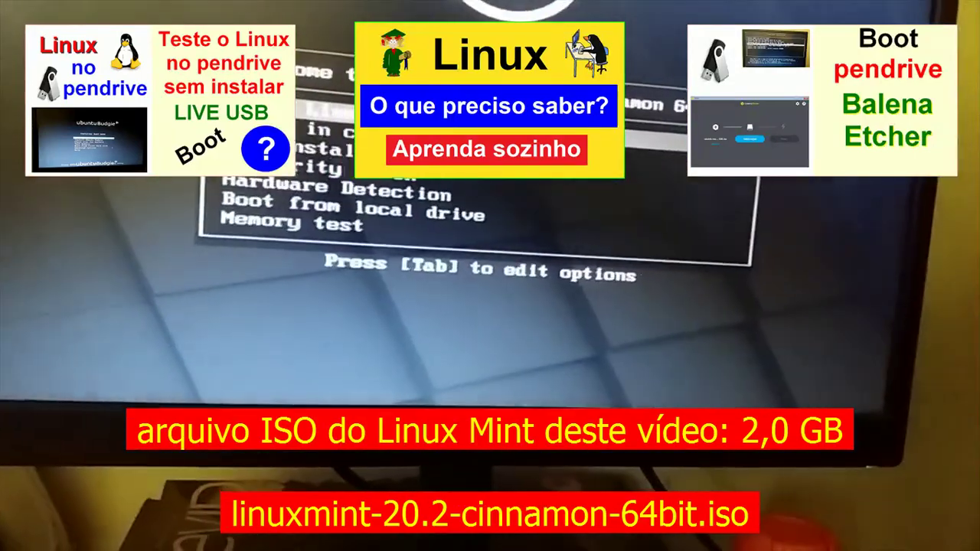
{"action": "key", "text": "Return"}
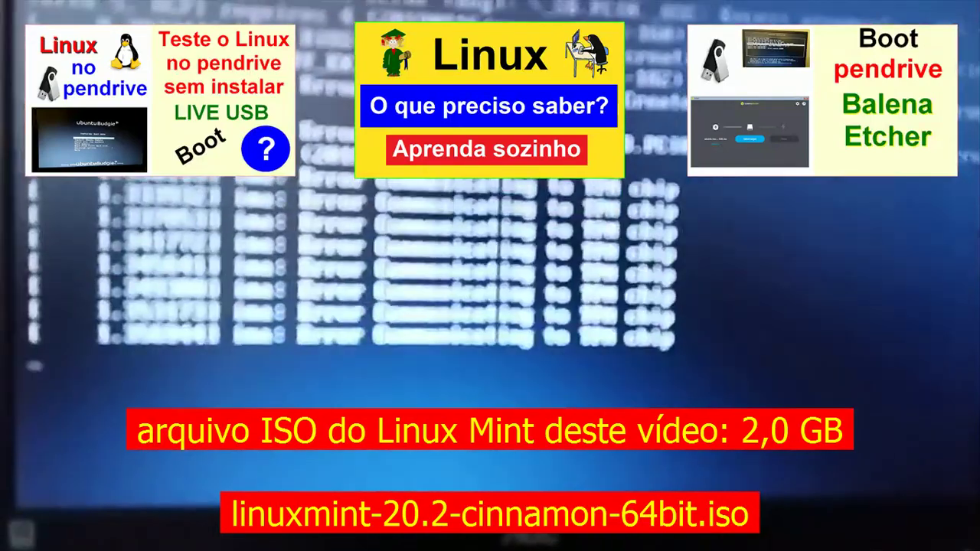